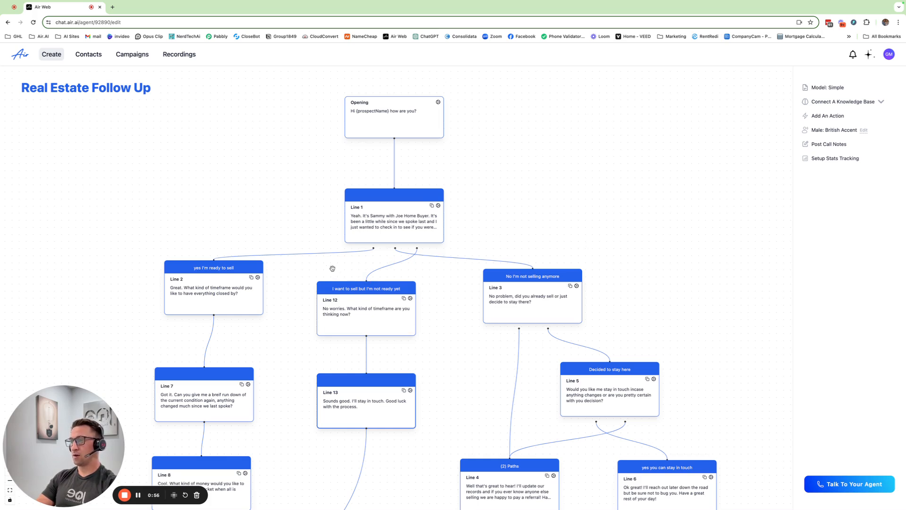
Duplicate the browser tab showing the Real Estate Follow Up agent and return to the original tab
{"action": "mouse_move", "coordinate": [321, 255]}
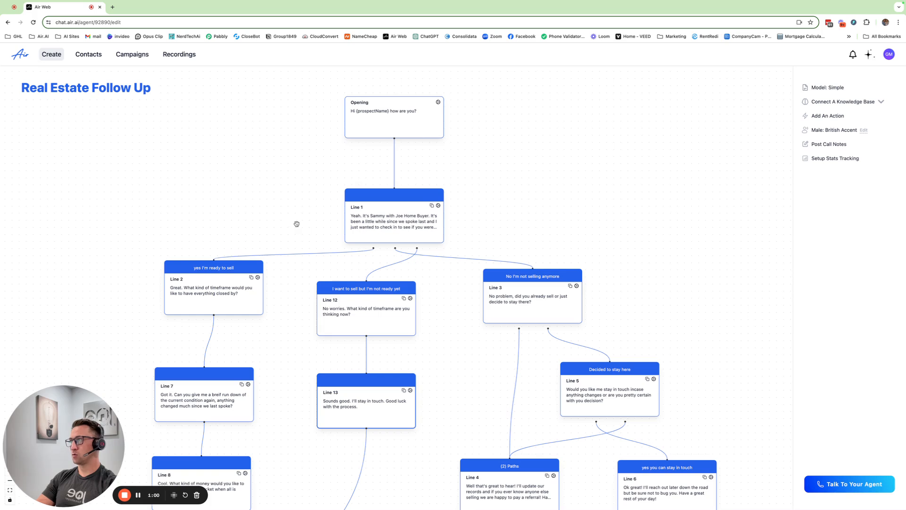
{"action": "left_click_drag", "start_coordinate": [290, 203], "coordinate": [312, 186]}
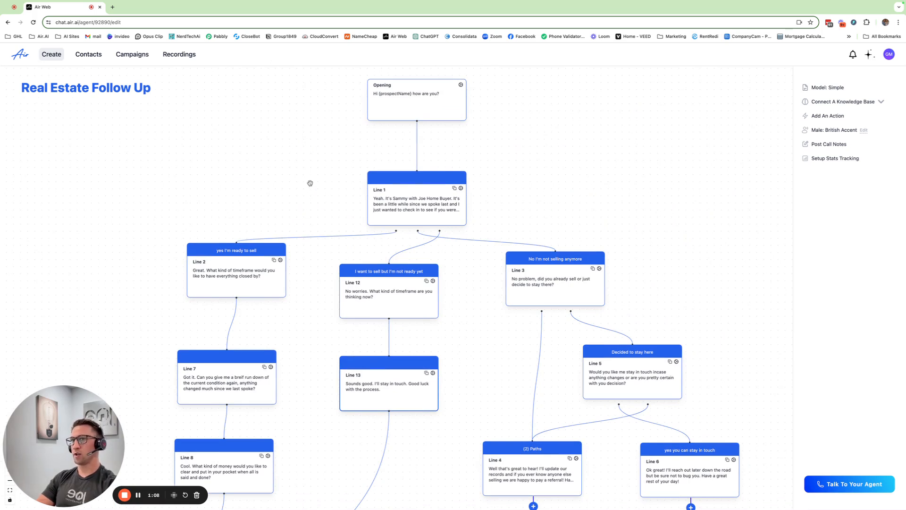
{"action": "right_click", "coordinate": [73, 8]}
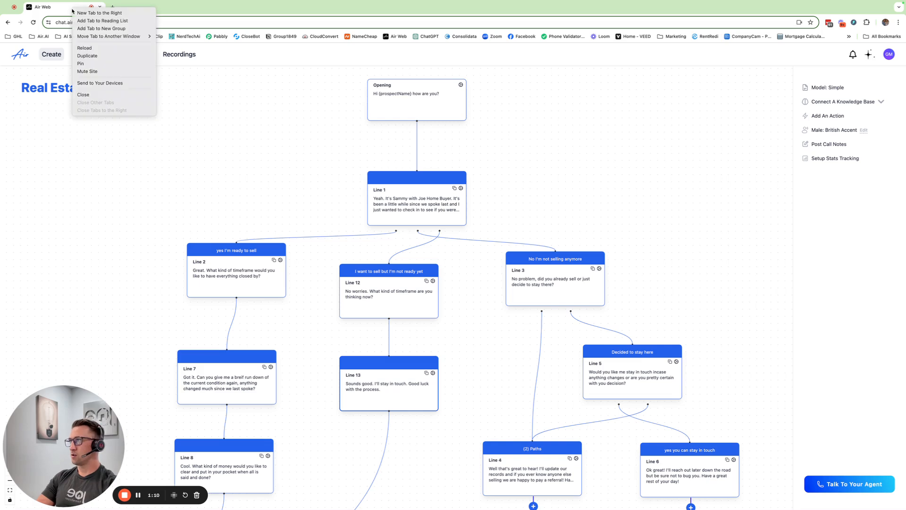
{"action": "left_click", "coordinate": [94, 57]}
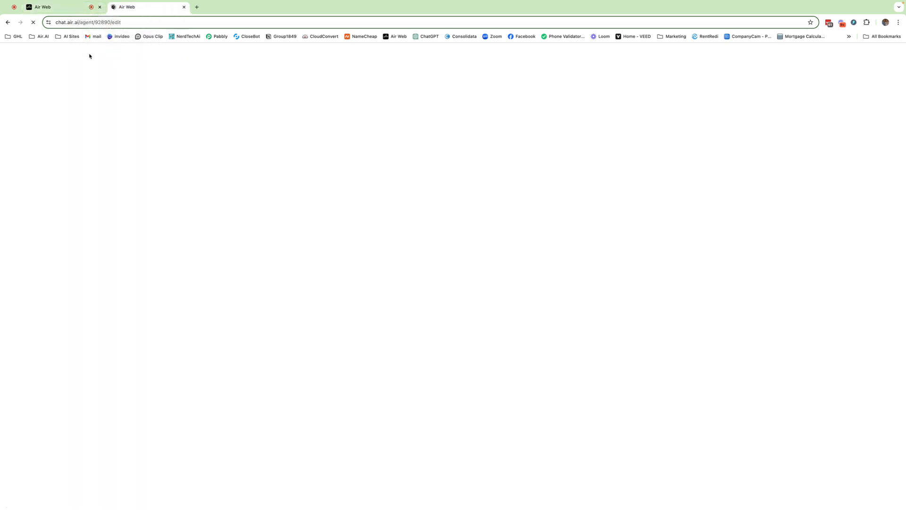
{"action": "left_click", "coordinate": [76, 10]}
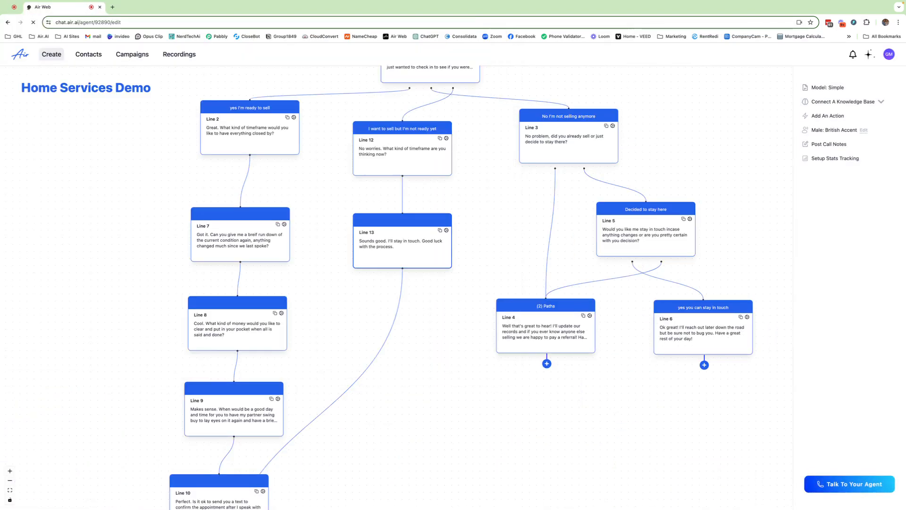
Create a new Sales agent named "REI Demo" using the Flow Builder editing mode
{"action": "left_click", "coordinate": [44, 56]}
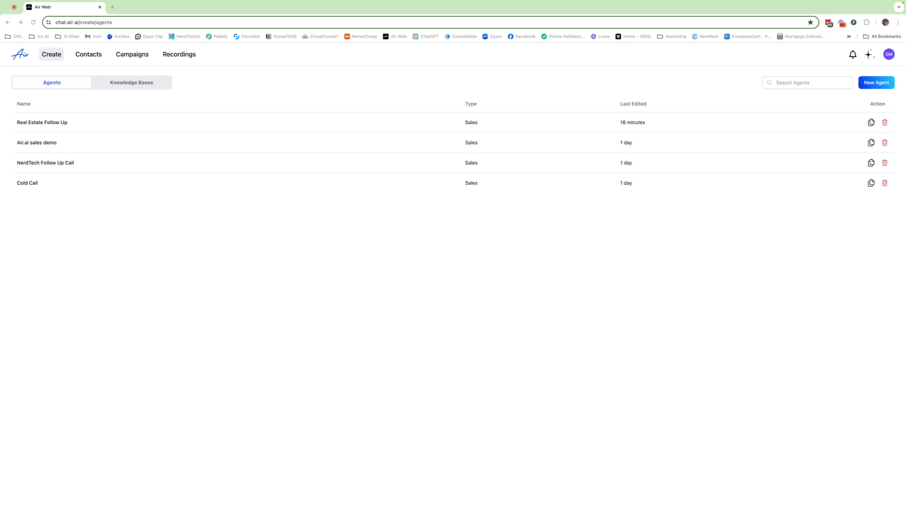
{"action": "left_click", "coordinate": [878, 83]}
{"action": "left_click", "coordinate": [387, 244]}
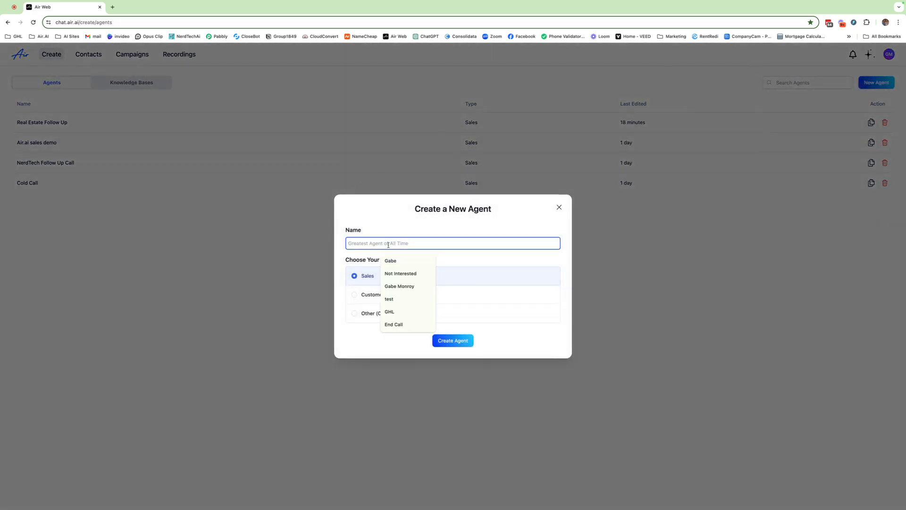
{"action": "type", "text": "REI Demo"}
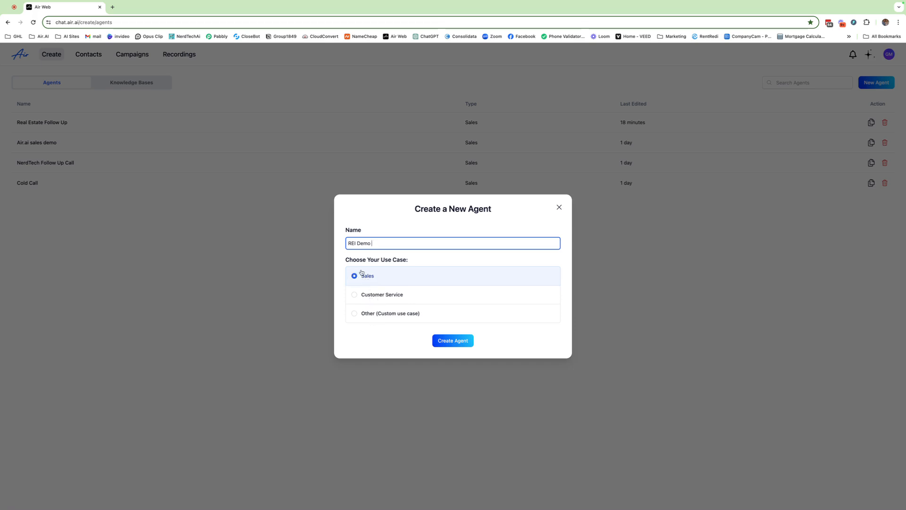
{"action": "left_click", "coordinate": [441, 341]}
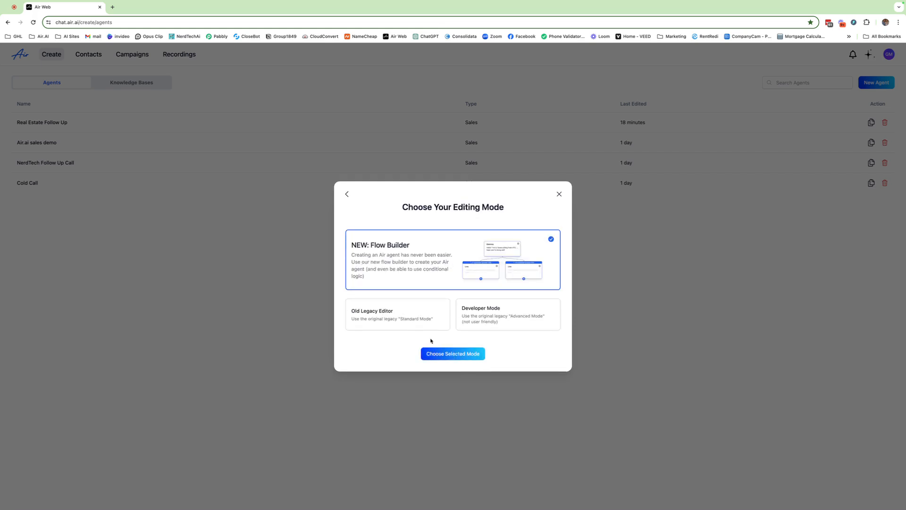
{"action": "scroll", "coordinate": [420, 280], "scroll_direction": "up", "scroll_amount": 5}
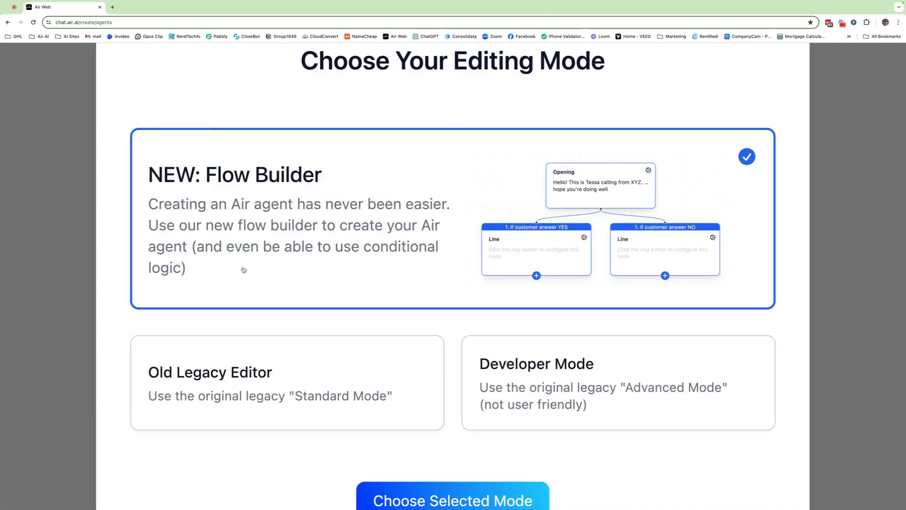
{"action": "scroll", "coordinate": [390, 172], "scroll_direction": "down", "scroll_amount": 5}
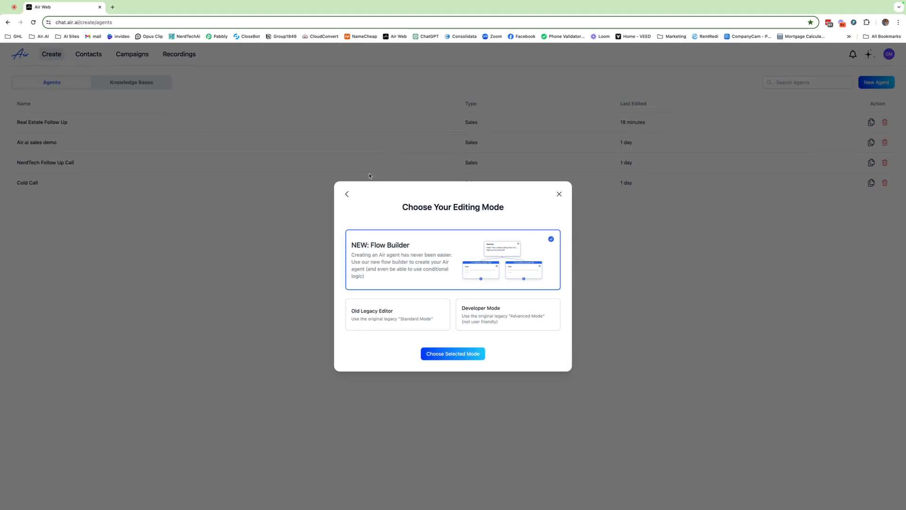
{"action": "left_click", "coordinate": [451, 355]}
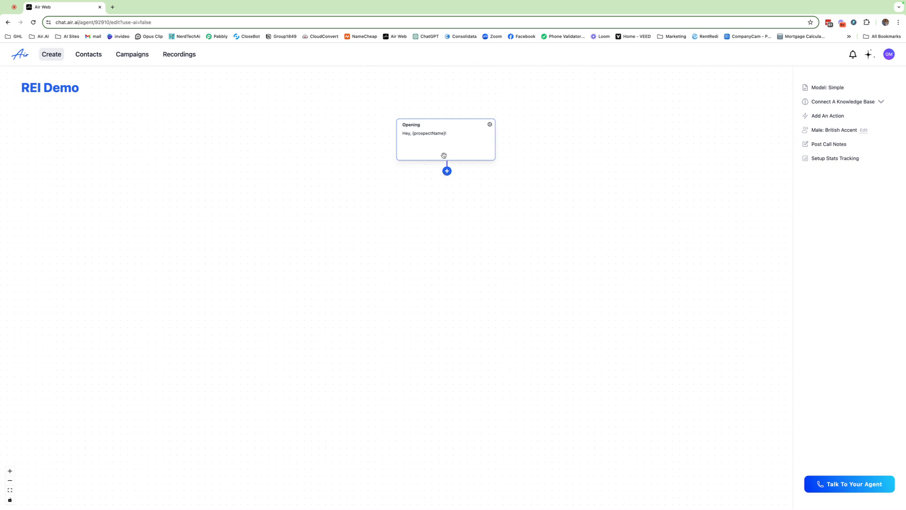
Set the Opening node's script to "Hey, {prospectName} how are you?" without adding any logic branches
{"action": "left_click", "coordinate": [490, 125]}
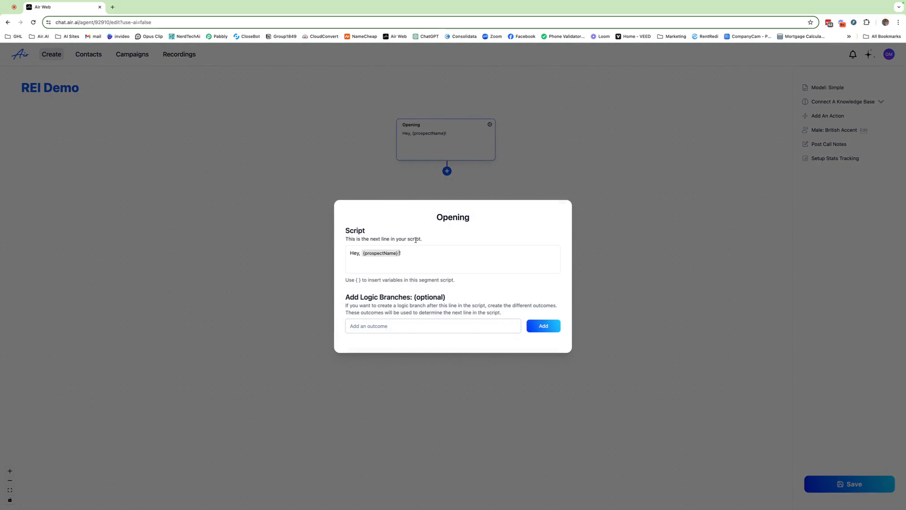
{"action": "key", "text": "BackSpace"}
{"action": "type", "text": "how are you"}
{"action": "key", "text": "BackSpace"}
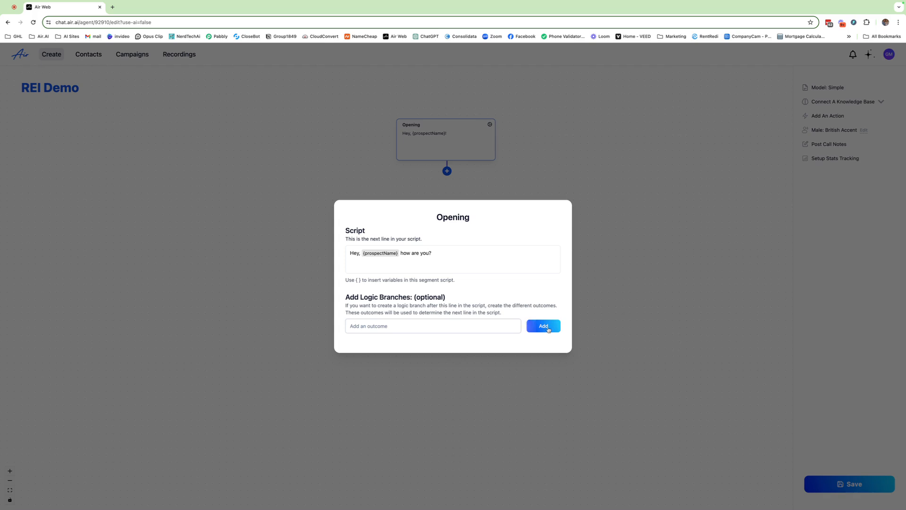
{"action": "left_click", "coordinate": [530, 325]}
{"action": "left_click", "coordinate": [593, 217]}
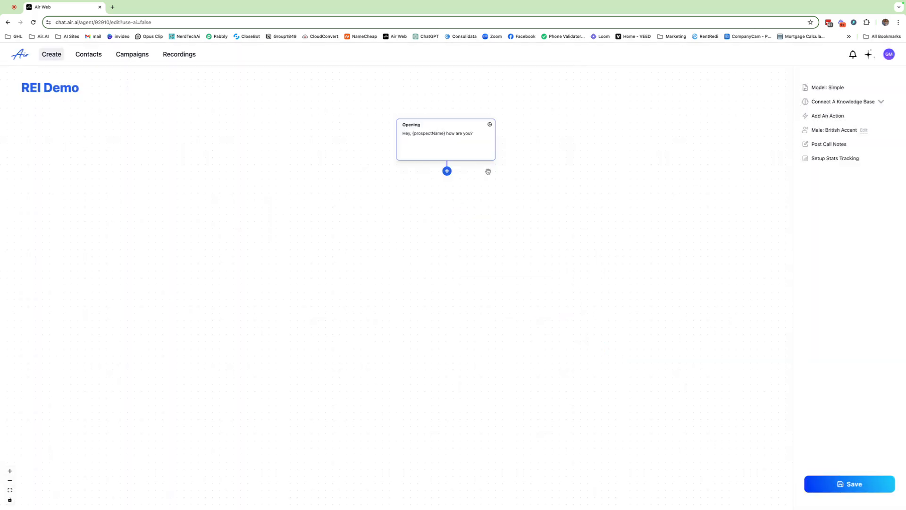
Add a new empty line node directly below the Opening node in the flow
{"action": "left_click", "coordinate": [446, 171]}
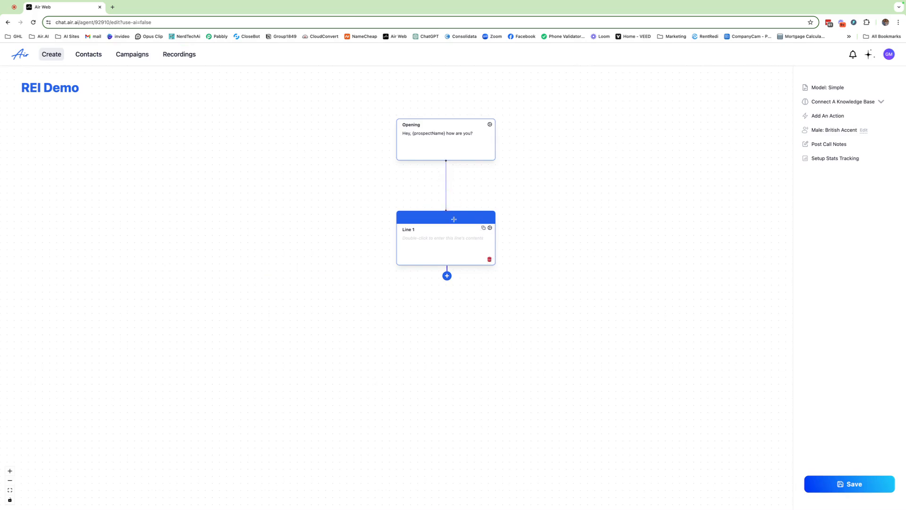
{"action": "left_click", "coordinate": [489, 260]}
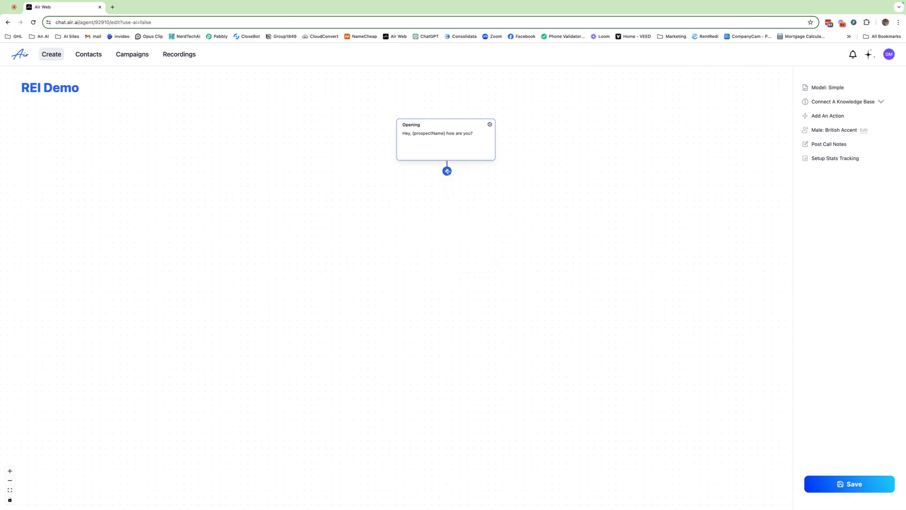
{"action": "left_click", "coordinate": [447, 171]}
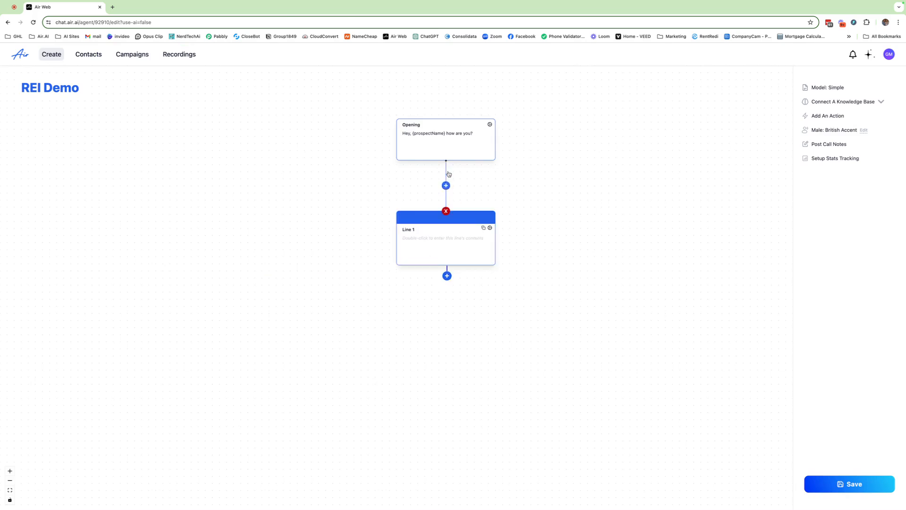
{"action": "double_click", "coordinate": [427, 239]}
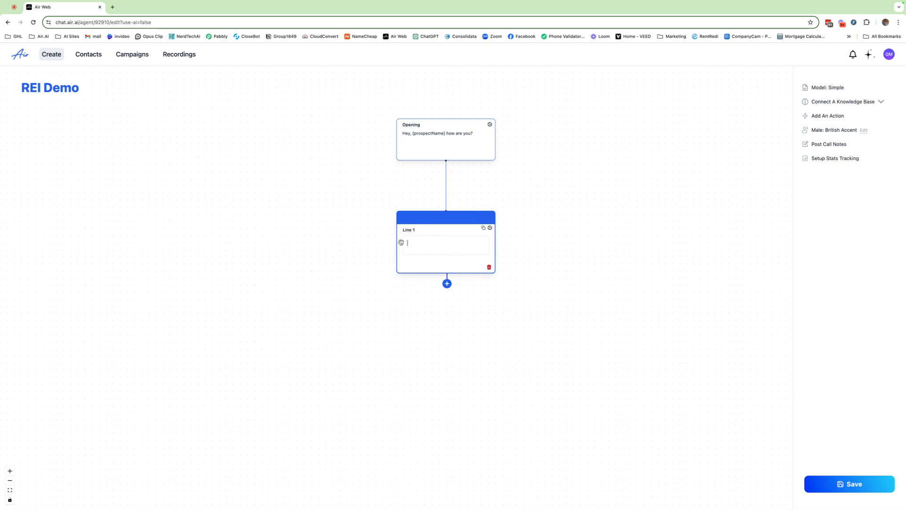
{"action": "left_click", "coordinate": [507, 286]}
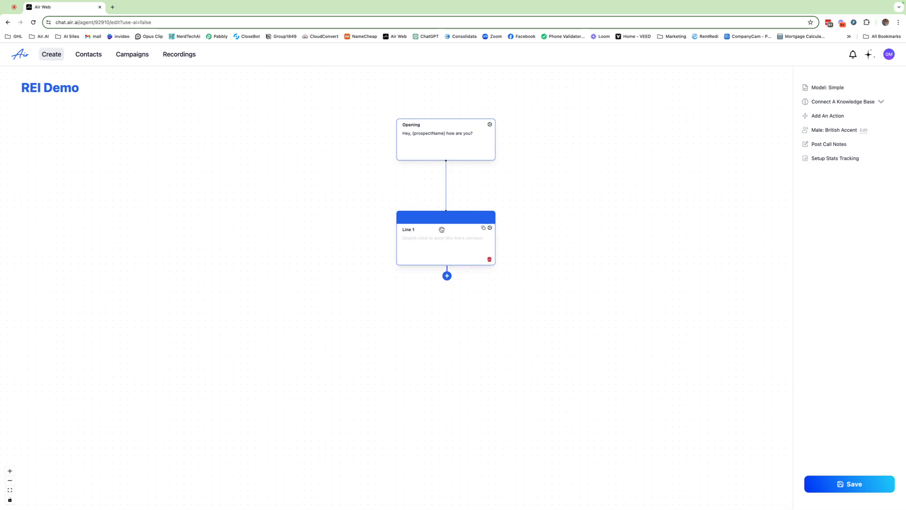
Write Line 1's script: introduce the agent from Joe Home Buyer, mention it's been a bit since speaking, and ask whether they're still considering selling their house
{"action": "left_click", "coordinate": [490, 229]}
{"action": "left_click", "coordinate": [385, 246]}
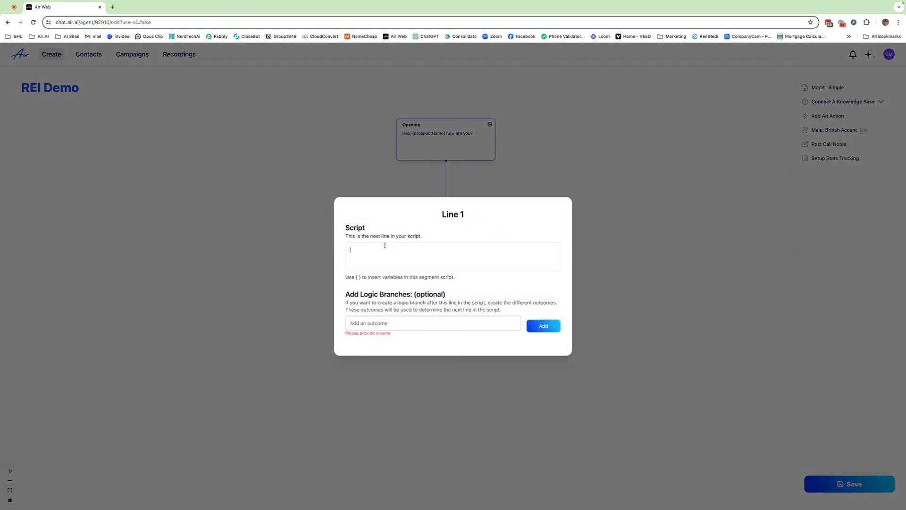
{"action": "type", "text": "Yeah. I"}
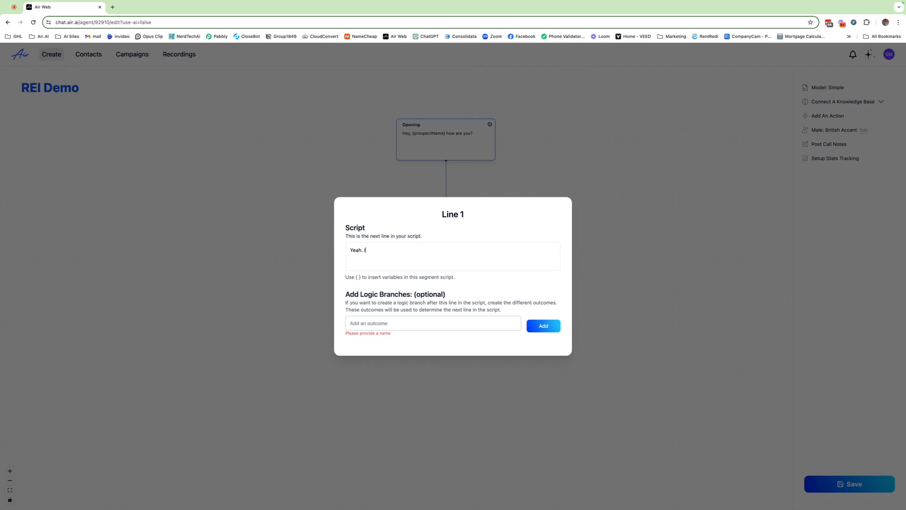
{"action": "type", "text": "t's Sammy with Joe Home "}
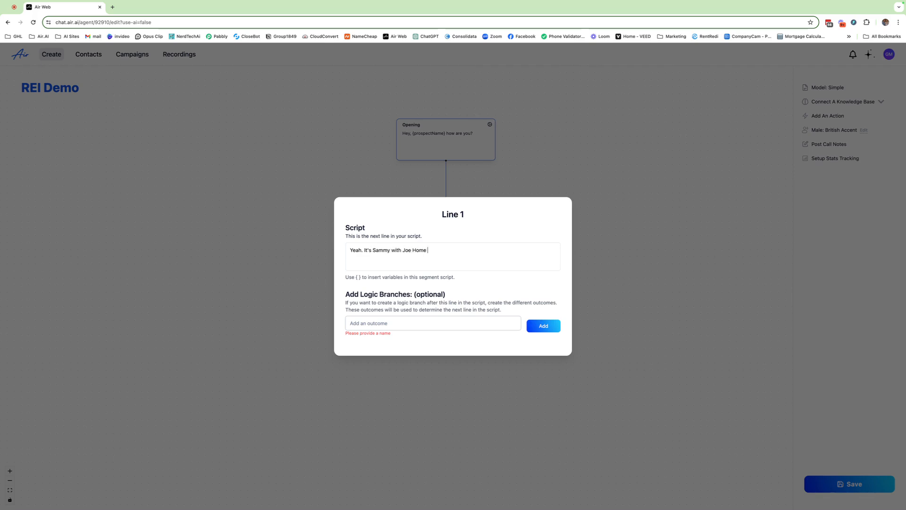
{"action": "type", "text": "Buyer."}
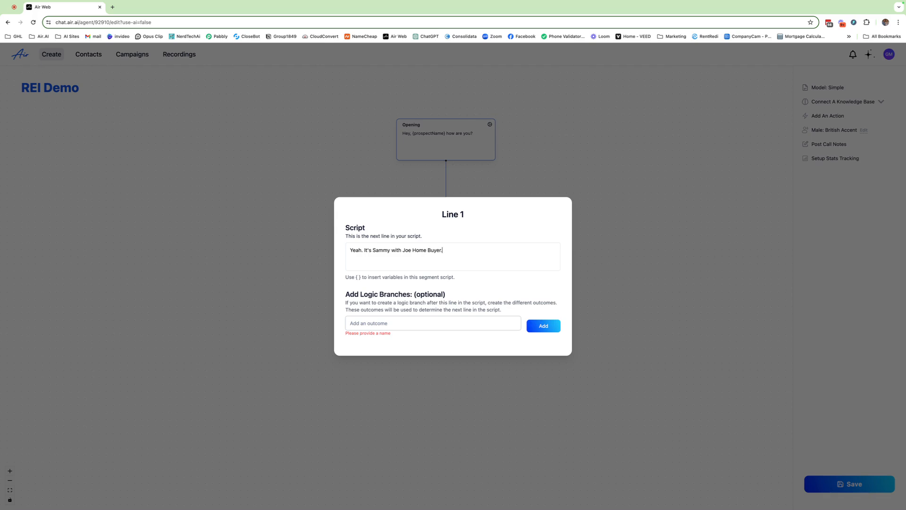
{"action": "type", "text": " It's been a bit since we spoke "}
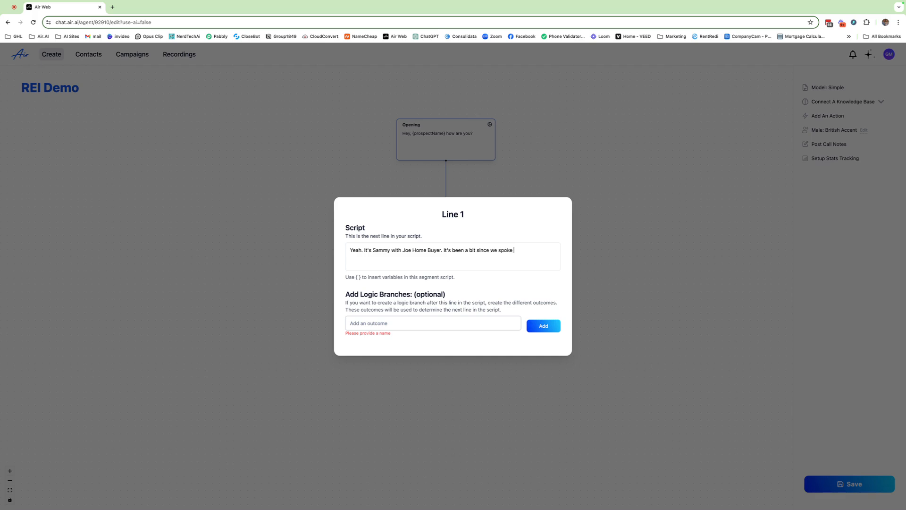
{"action": "type", "text": "and I just wanted to chec"}
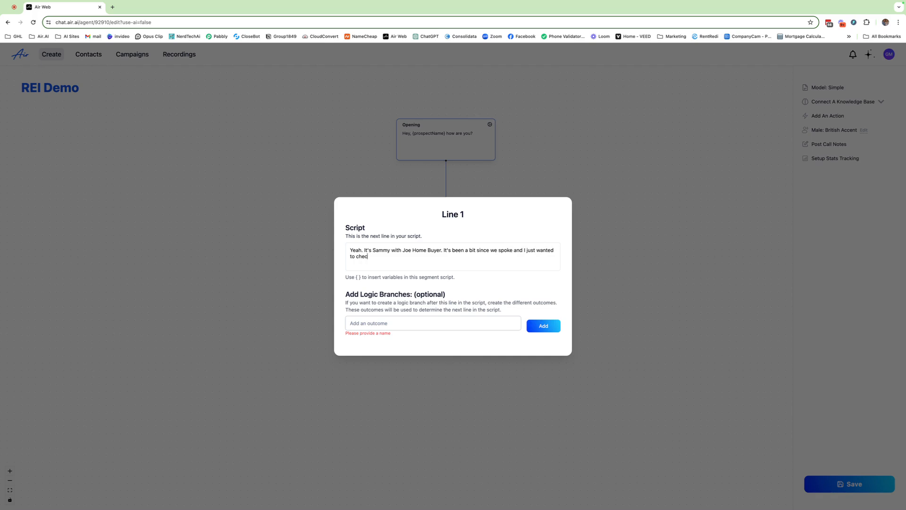
{"action": "type", "text": "k in to see you were still consid"}
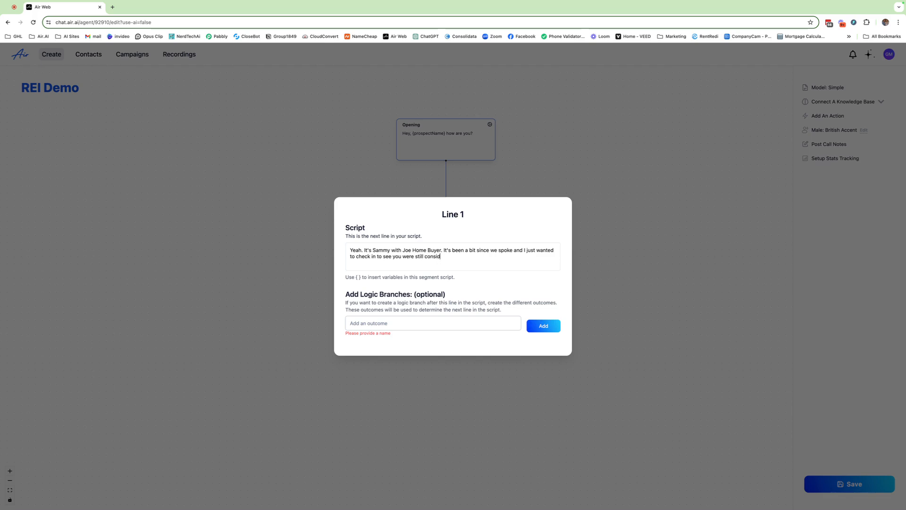
{"action": "type", "text": "ering selling your house?"}
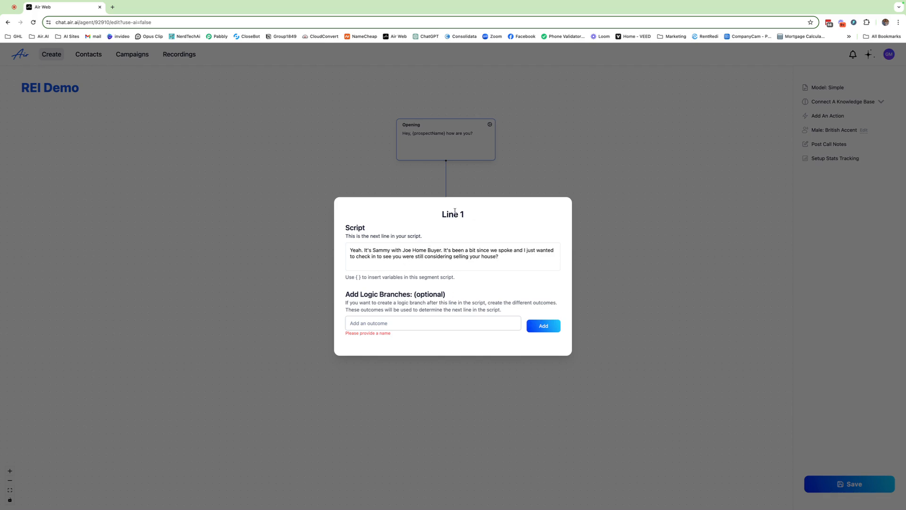
Add logic branches to Line 1: "yes I'm ready to sell", "I still want to sell but not quite ready yet" and "no I'm not selling my house"
{"action": "left_click", "coordinate": [397, 326]}
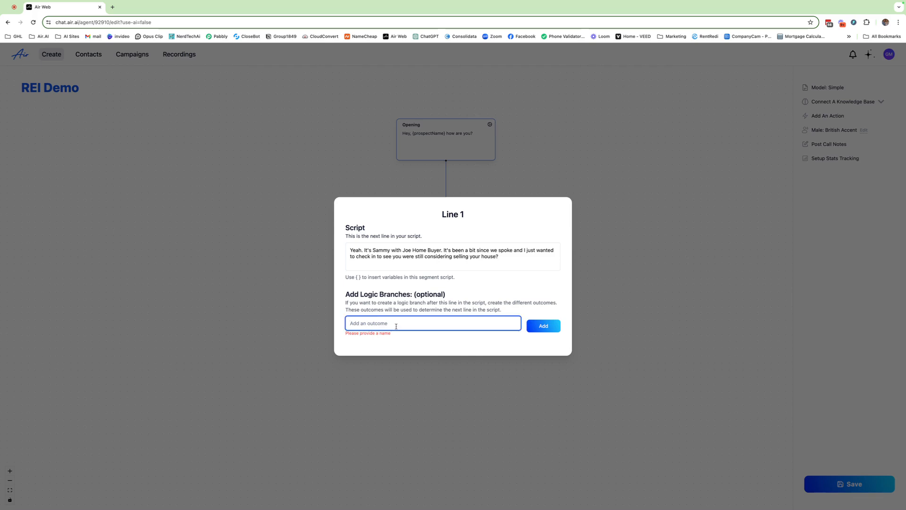
{"action": "type", "text": "yes I'm ready to sel"}
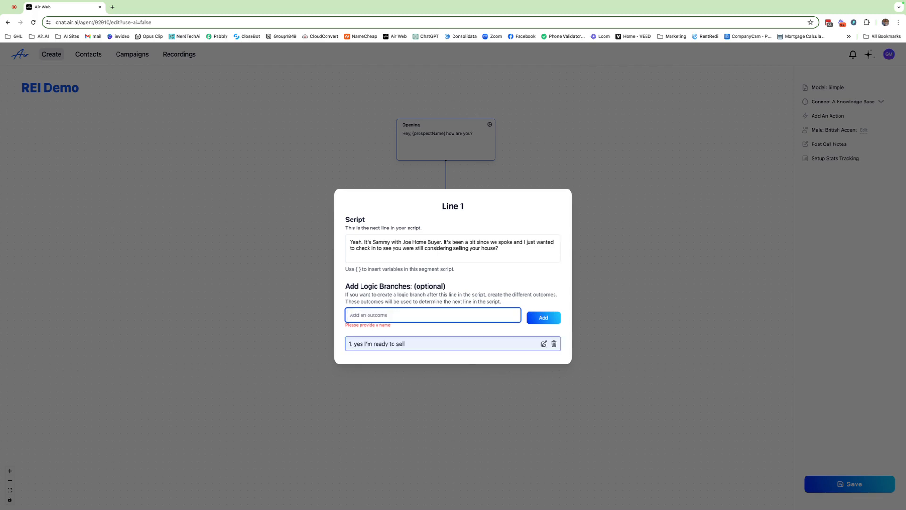
{"action": "type", "text": "I still want to se"}
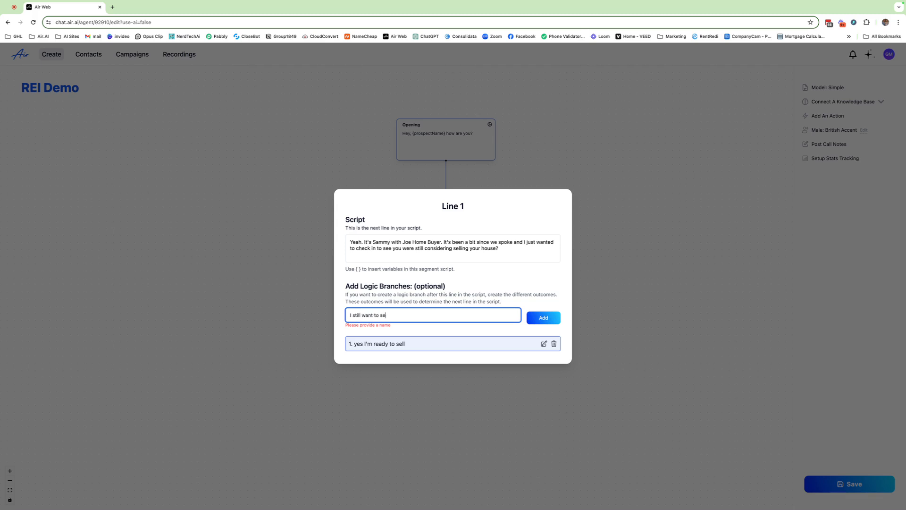
{"action": "type", "text": "ll but not quite ready yet"}
{"action": "key", "text": "Return"}
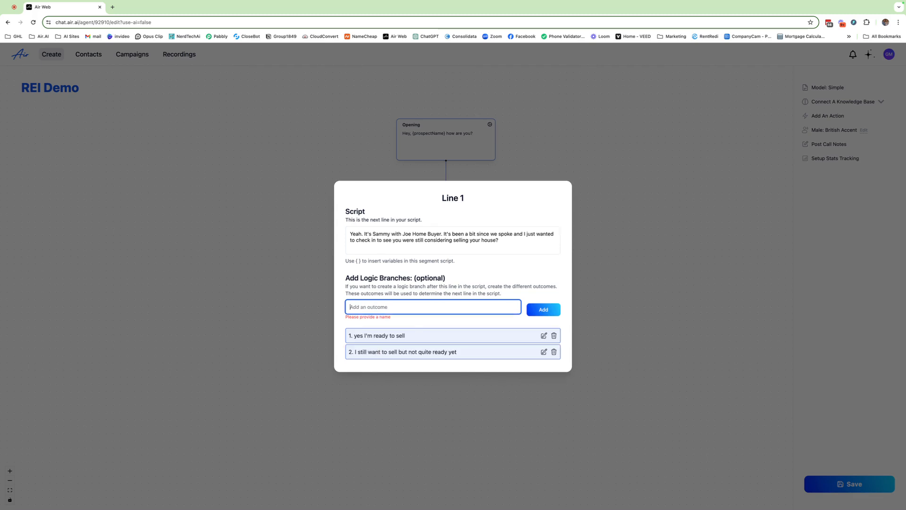
{"action": "type", "text": "no I'"}
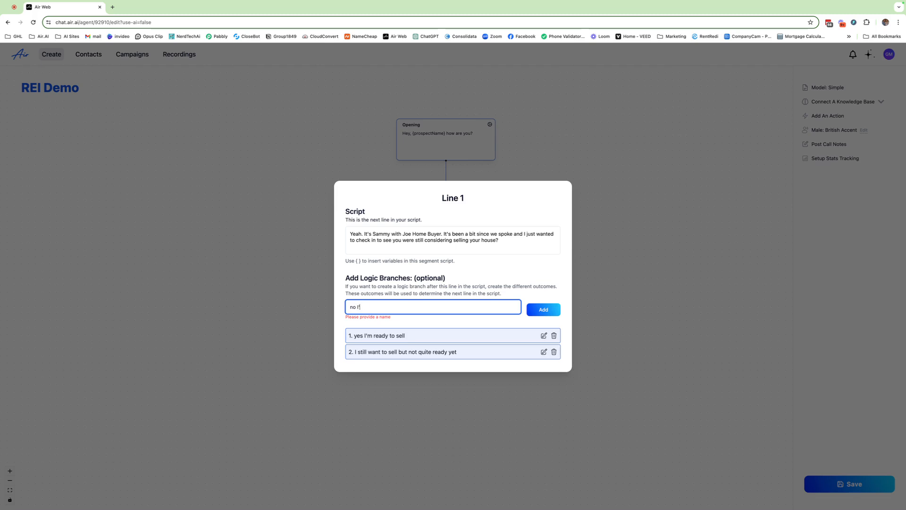
{"action": "type", "text": "m not selling my house"}
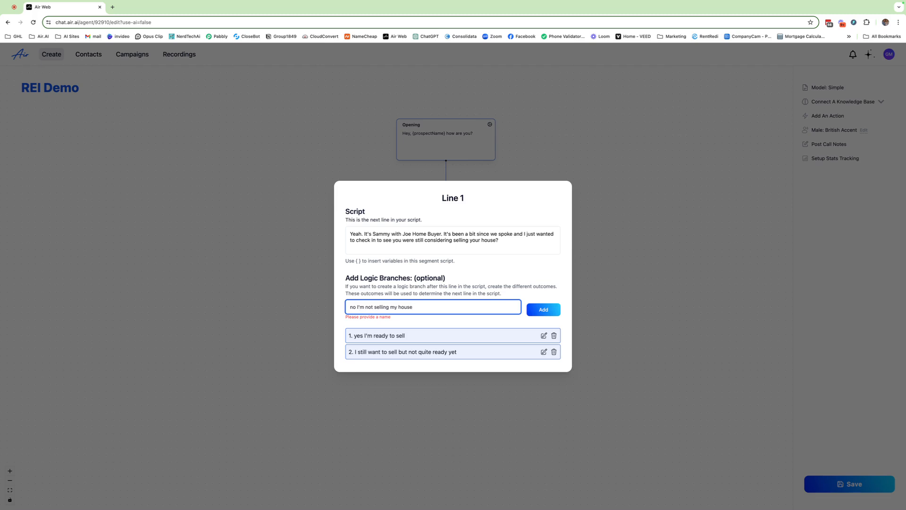
{"action": "key", "text": "Return"}
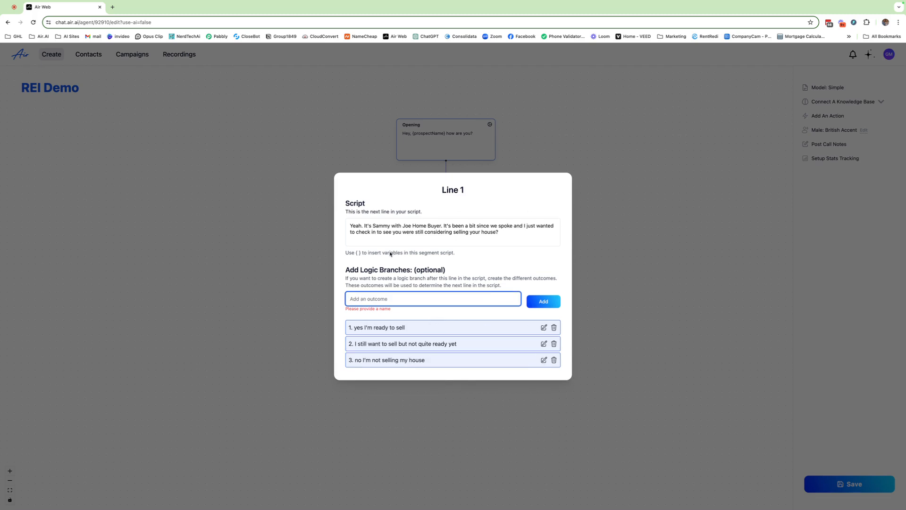
Add a line node for each of Line 1's three branches and arrange Lines 2, 3 and 4 in a row beneath it
{"action": "left_click", "coordinate": [608, 330]}
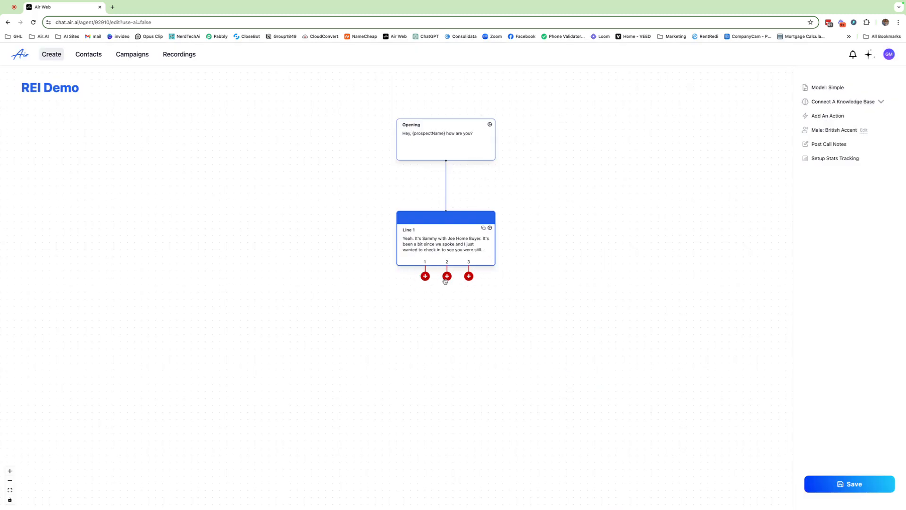
{"action": "left_click_drag", "start_coordinate": [425, 276], "coordinate": [260, 281]}
{"action": "left_click_drag", "start_coordinate": [446, 276], "coordinate": [645, 297]}
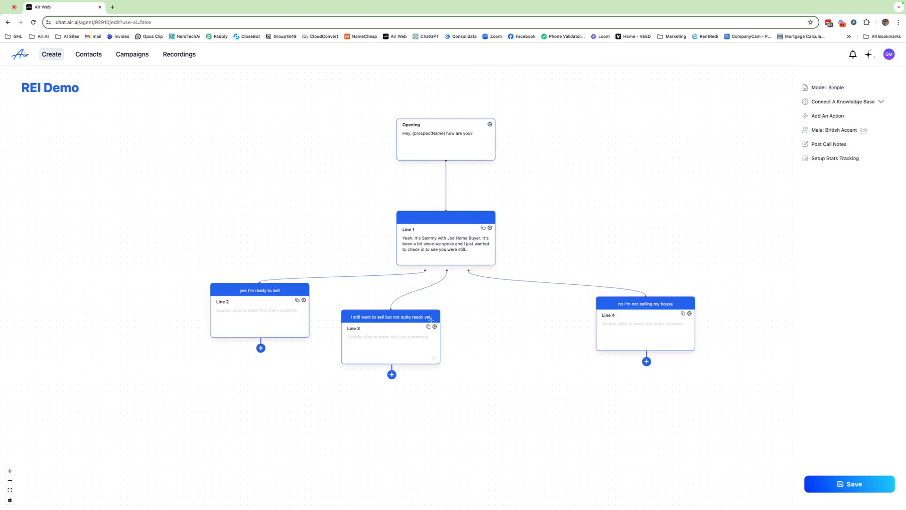
{"action": "left_click_drag", "start_coordinate": [353, 317], "coordinate": [411, 304]}
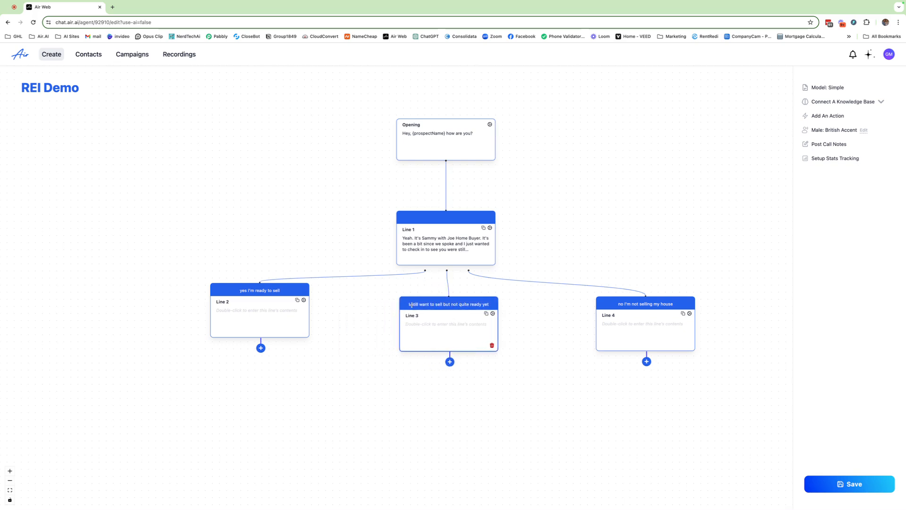
{"action": "left_click_drag", "start_coordinate": [652, 319], "coordinate": [608, 312]}
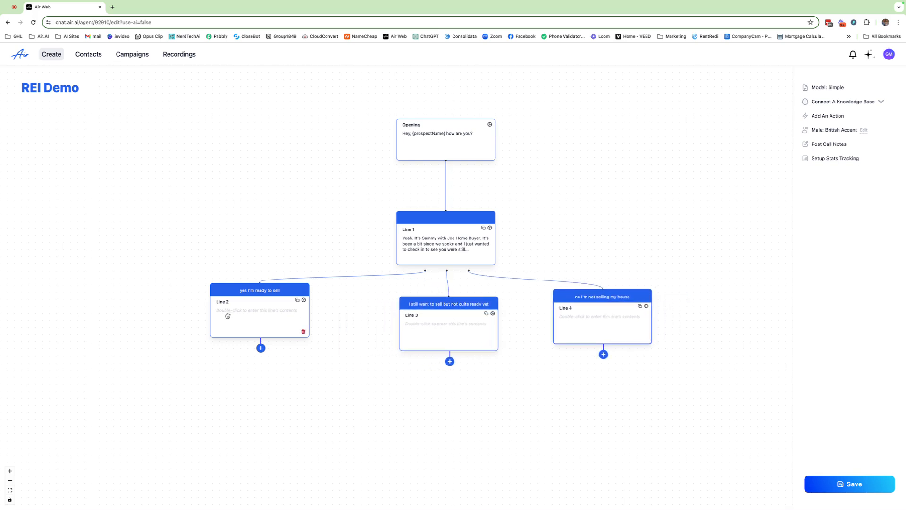
{"action": "left_click_drag", "start_coordinate": [228, 316], "coordinate": [282, 329]}
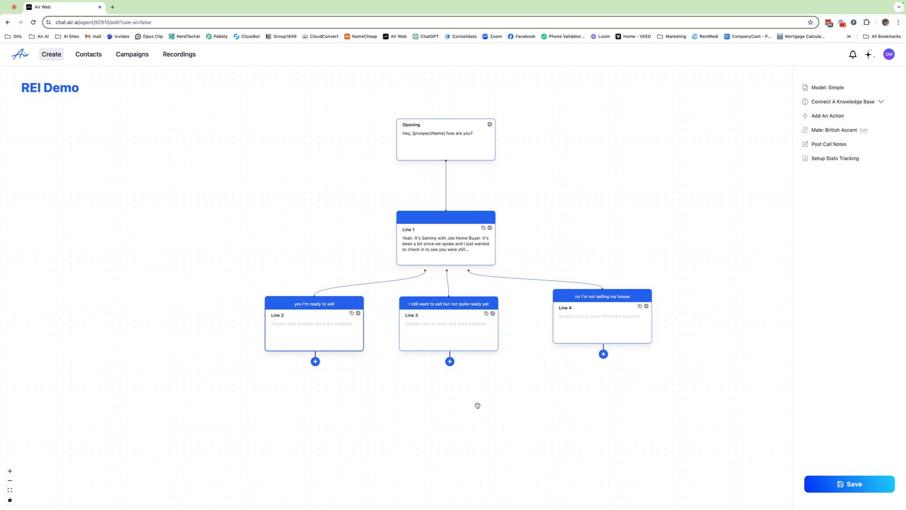
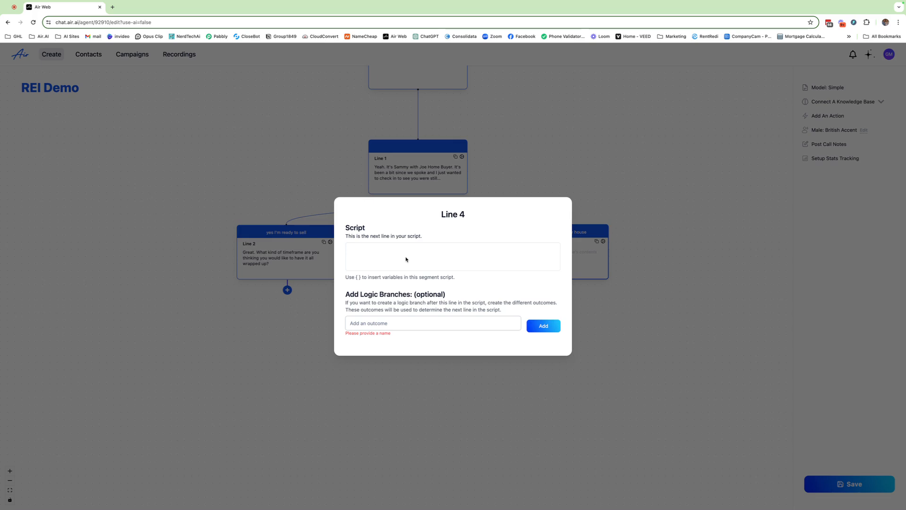
Set Line 4's script to "Gotcha. Did you already sell it or did you just decide to stay?" with branches "Decided to stay here" and "I already sold it"
{"action": "type", "text": "Gotcha. Did you already sell it or did you just decide to stay?"}
{"action": "left_click", "coordinate": [387, 325]}
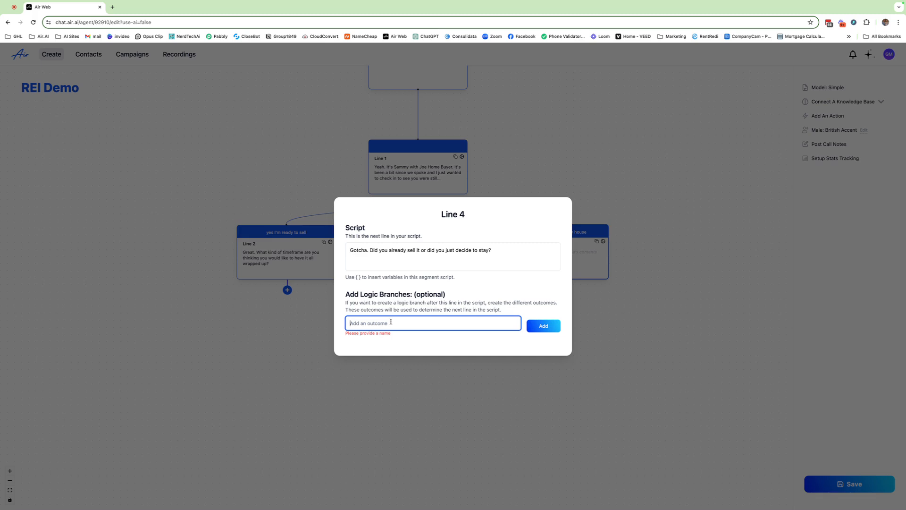
{"action": "type", "text": "("}
{"action": "key", "text": "BackSpace"}
{"action": "type", "text": "Decided to stay here"}
{"action": "key", "text": "Return"}
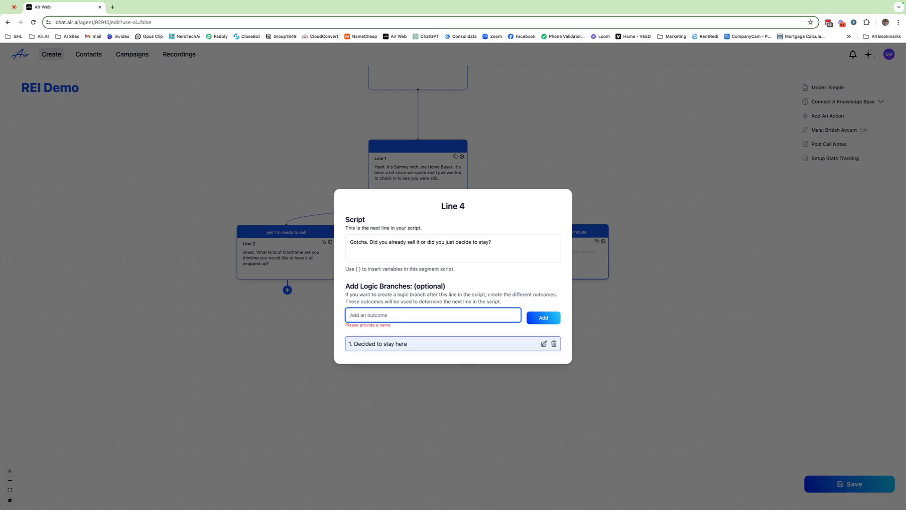
{"action": "type", "text": "I already sold it"}
{"action": "left_click", "coordinate": [547, 319]}
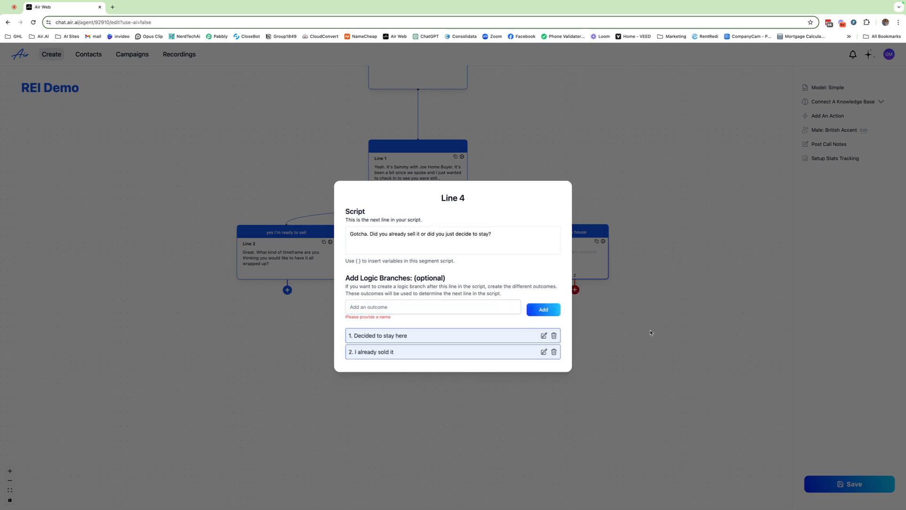
{"action": "left_click", "coordinate": [650, 333]}
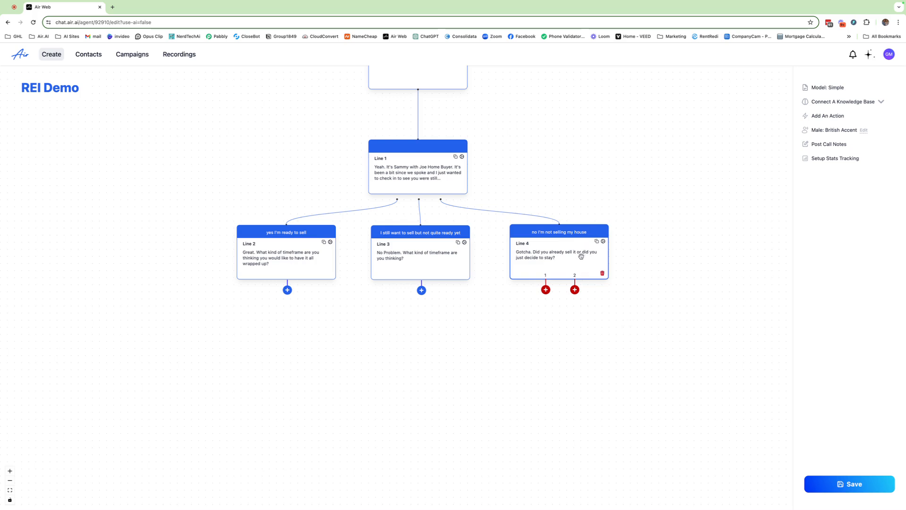
Move Line 4 farther from Line 3 and add line nodes below it for "Decided to stay here" and "I already sold it"
{"action": "left_click_drag", "start_coordinate": [581, 256], "coordinate": [686, 254]}
{"action": "mouse_move", "coordinate": [651, 288]}
{"action": "left_mouse_down"}
{"action": "mouse_move", "coordinate": [579, 300]}
{"action": "mouse_move", "coordinate": [560, 323]}
{"action": "left_mouse_up"}
{"action": "left_click_drag", "start_coordinate": [680, 288], "coordinate": [712, 345]}
{"action": "left_click_drag", "start_coordinate": [562, 347], "coordinate": [588, 344]}
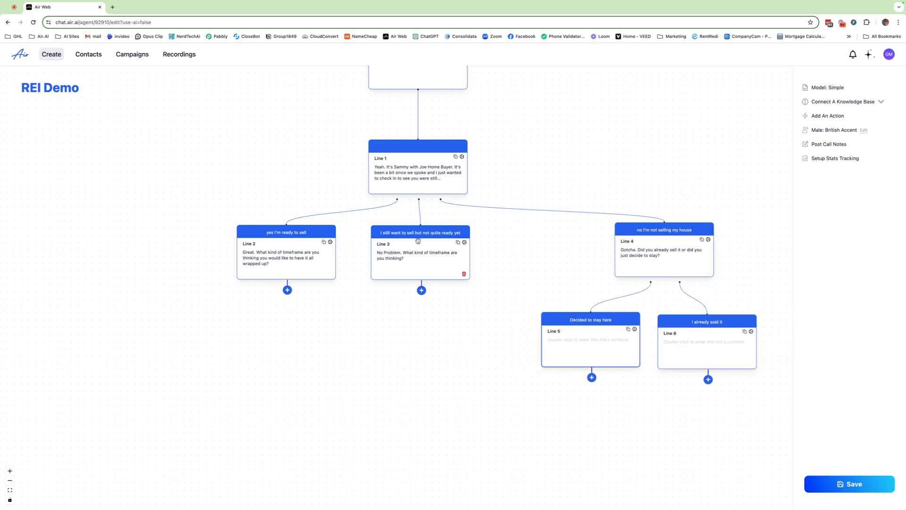
{"action": "left_click_drag", "start_coordinate": [575, 265], "coordinate": [502, 224]}
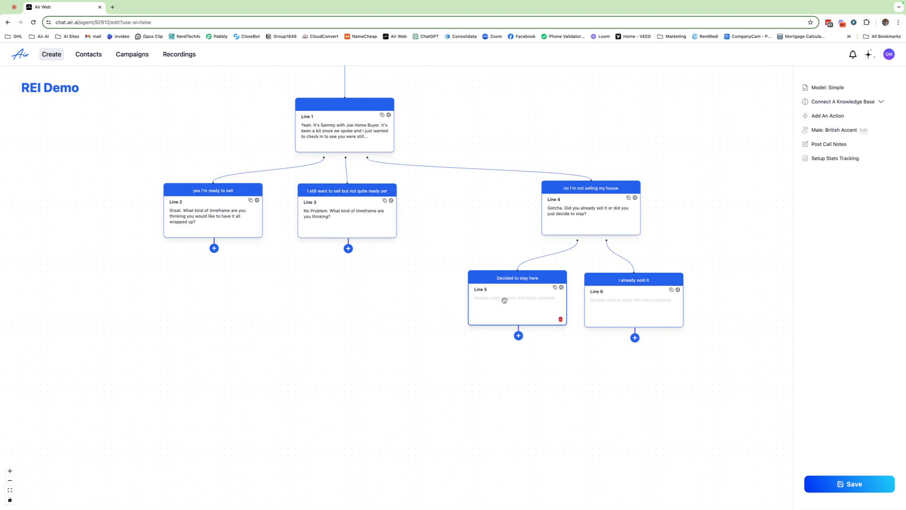
Set Line 5's script to "That's great to hear. Would you like me to stay in touch if anything changes or are you pretty certain with your decision?"
{"action": "double_click", "coordinate": [512, 299]}
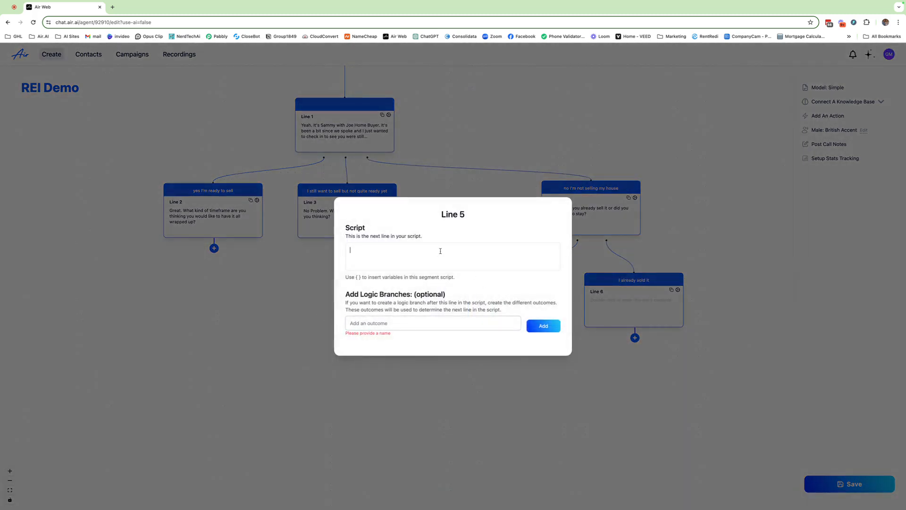
{"action": "type", "text": "That's "}
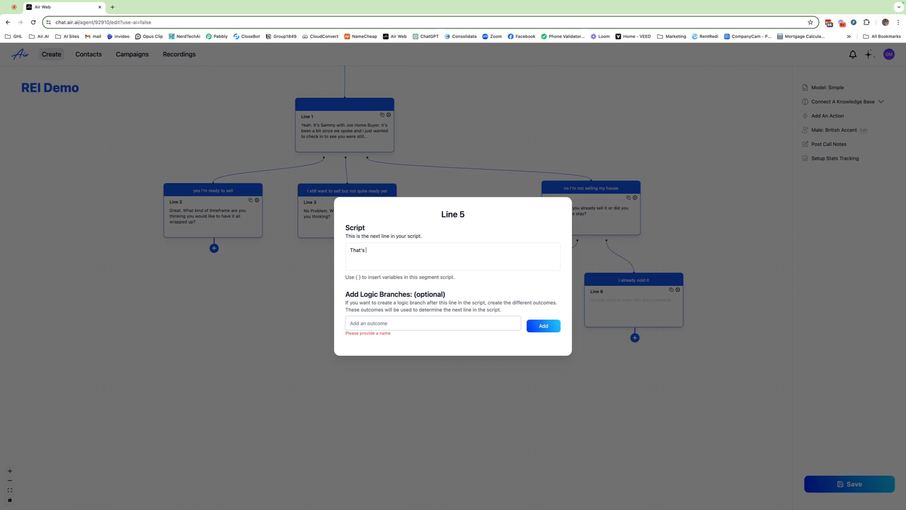
{"action": "type", "text": "great to hear. Wo"}
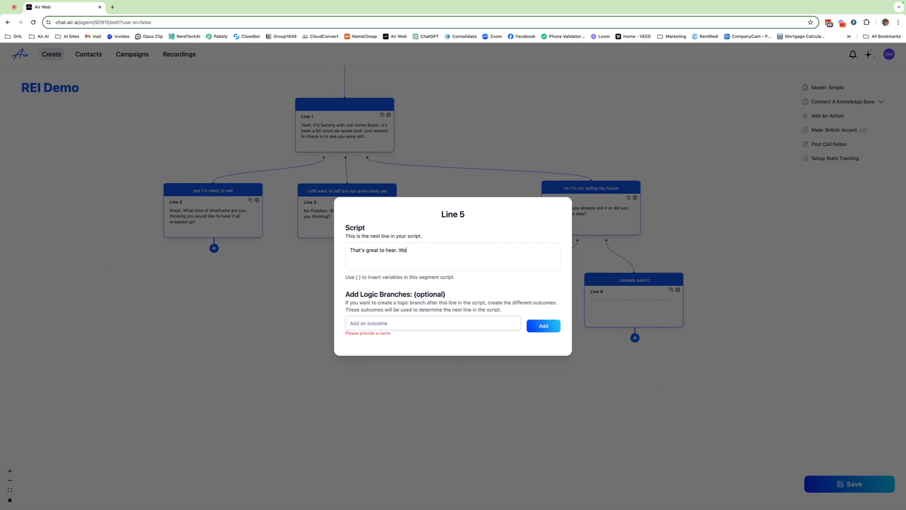
{"action": "type", "text": "uld you like me to stay in touch if anythign chan"}
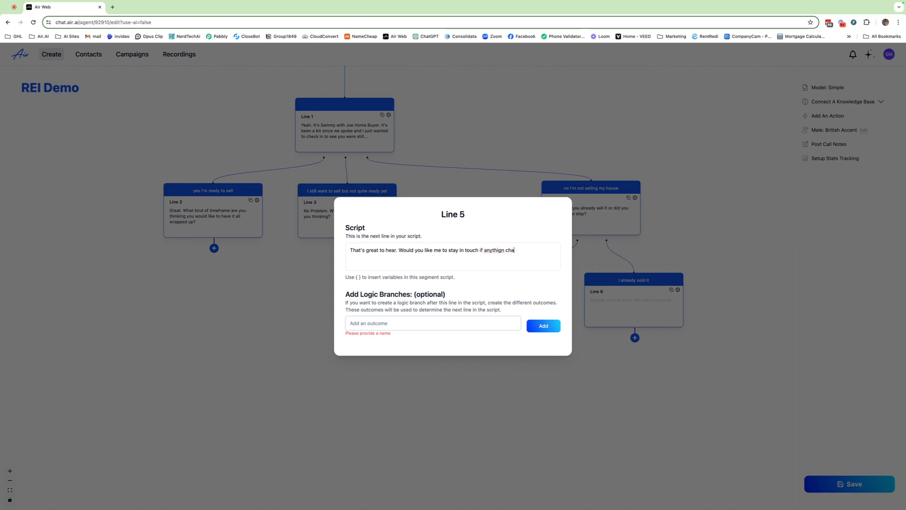
{"action": "key", "text": "BackSpace"}
{"action": "key", "text": "BackSpace"}
{"action": "key", "text": "BackSpace"}
{"action": "key", "text": "BackSpace"}
{"action": "key", "text": "BackSpace"}
{"action": "key", "text": "BackSpace"}
{"action": "key", "text": "BackSpace"}
{"action": "type", "text": "ng changes or are you pretty certain with your dec"}
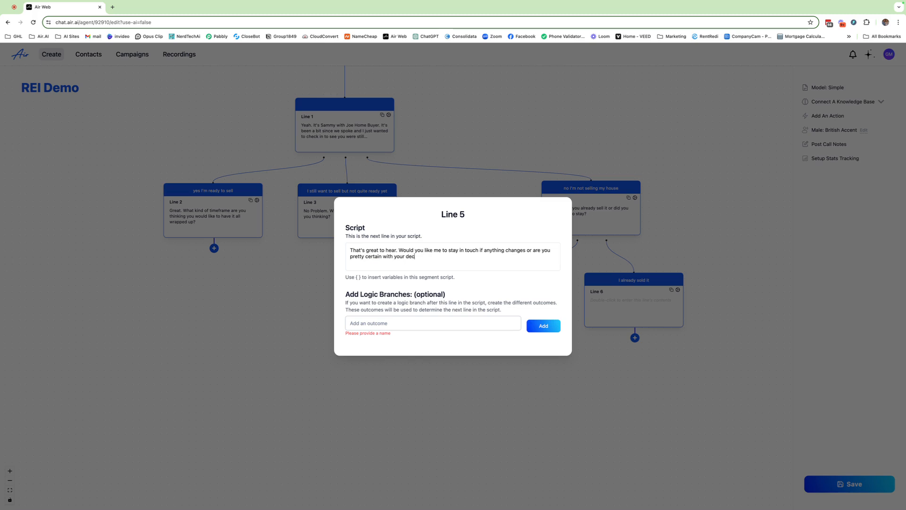
{"action": "type", "text": "ision."}
Add two logic branches to Line 5: "I'm certain with my decision." and "You can stay in touch."
{"action": "left_click", "coordinate": [420, 325]}
{"action": "type", "text": "I'm "}
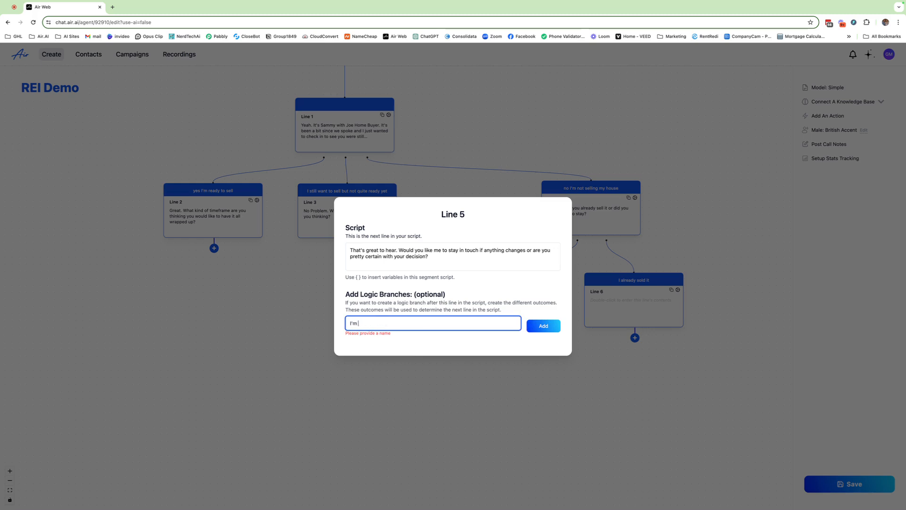
{"action": "type", "text": "certain with my decision."}
{"action": "key", "text": "Return"}
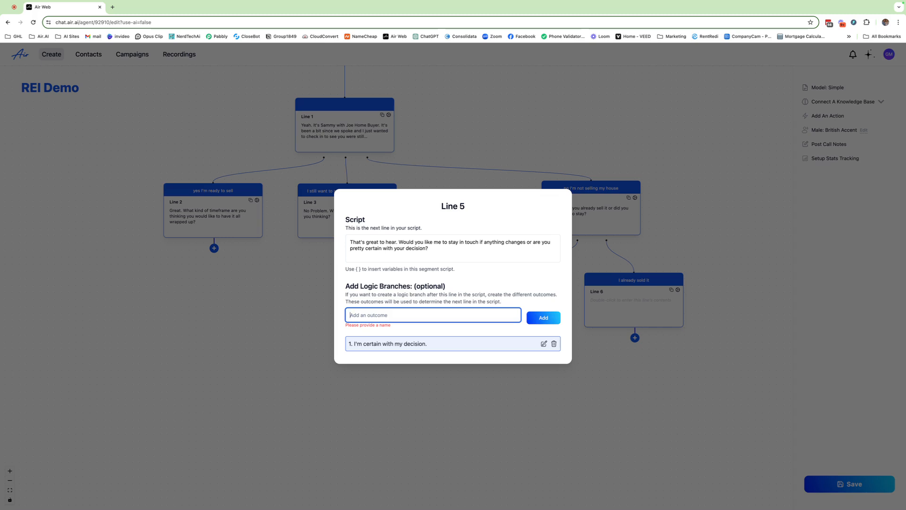
{"action": "type", "text": "You can stay in touch."}
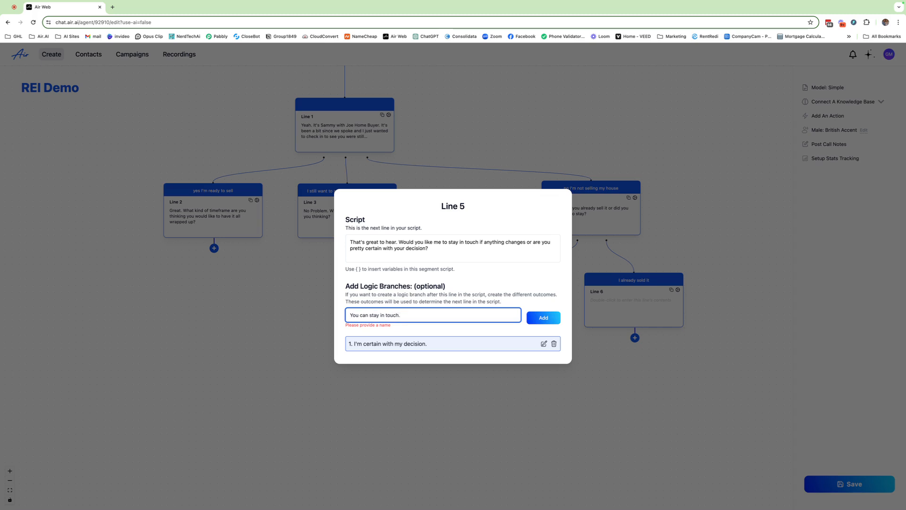
{"action": "key", "text": "Return"}
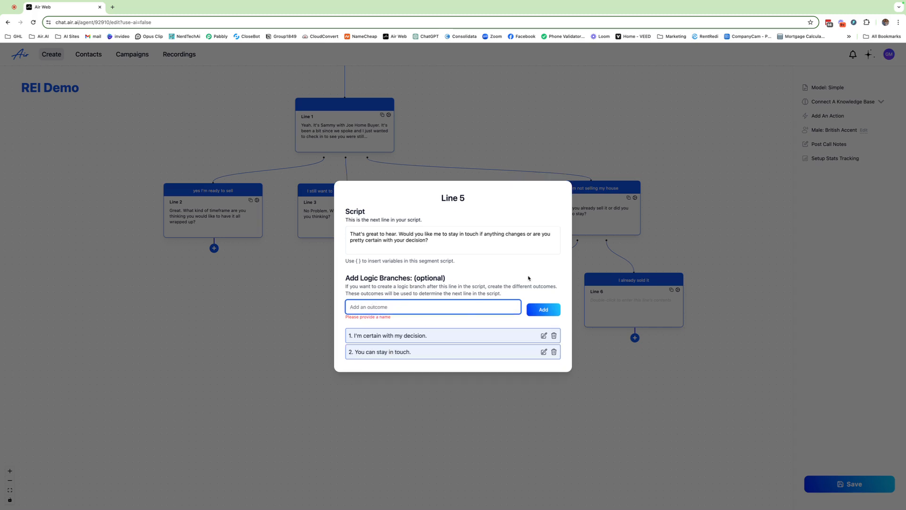
{"action": "left_click", "coordinate": [620, 410]}
Add line nodes for Line 5's two branches and space out Lines 6, 7 and 8 beneath their parents
{"action": "left_click_drag", "start_coordinate": [504, 335], "coordinate": [461, 349]}
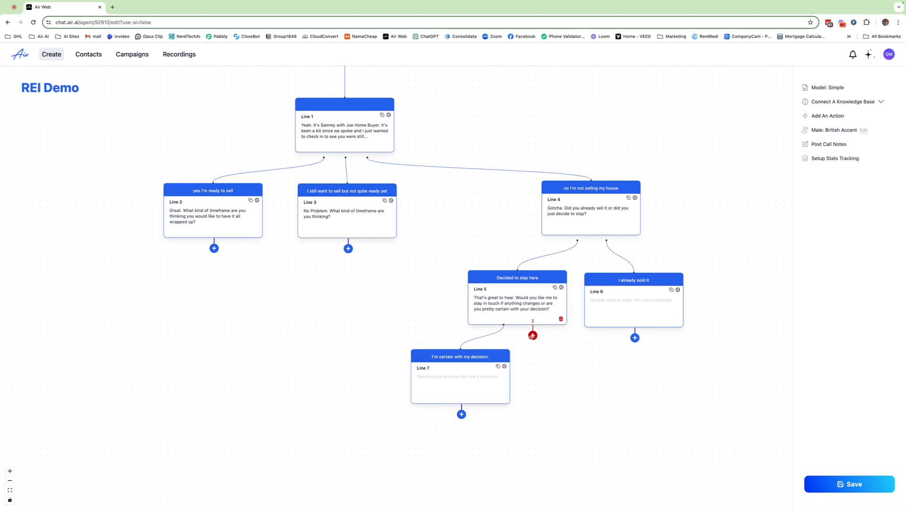
{"action": "left_click_drag", "start_coordinate": [533, 335], "coordinate": [561, 343]}
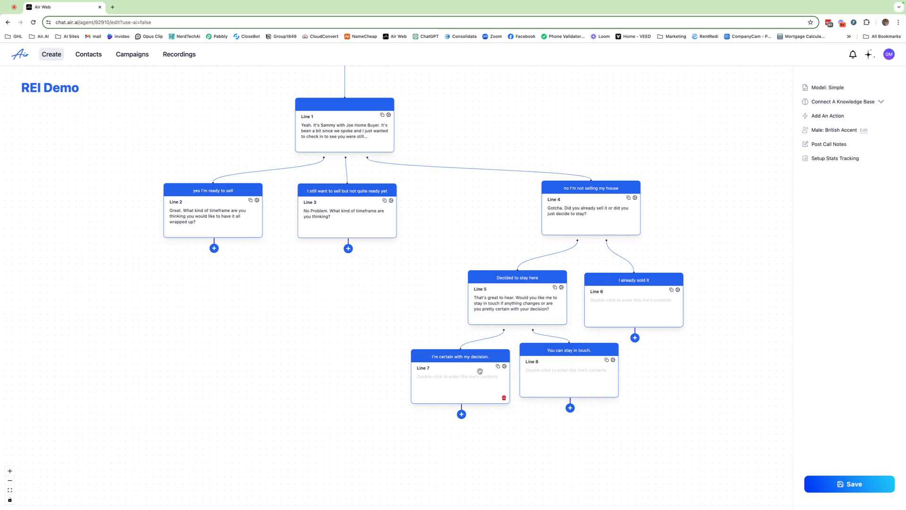
{"action": "left_click_drag", "start_coordinate": [491, 371], "coordinate": [467, 376]}
{"action": "left_click_drag", "start_coordinate": [558, 373], "coordinate": [538, 384]}
{"action": "left_click_drag", "start_coordinate": [610, 314], "coordinate": [639, 312]}
{"action": "left_click_drag", "start_coordinate": [644, 434], "coordinate": [629, 366]}
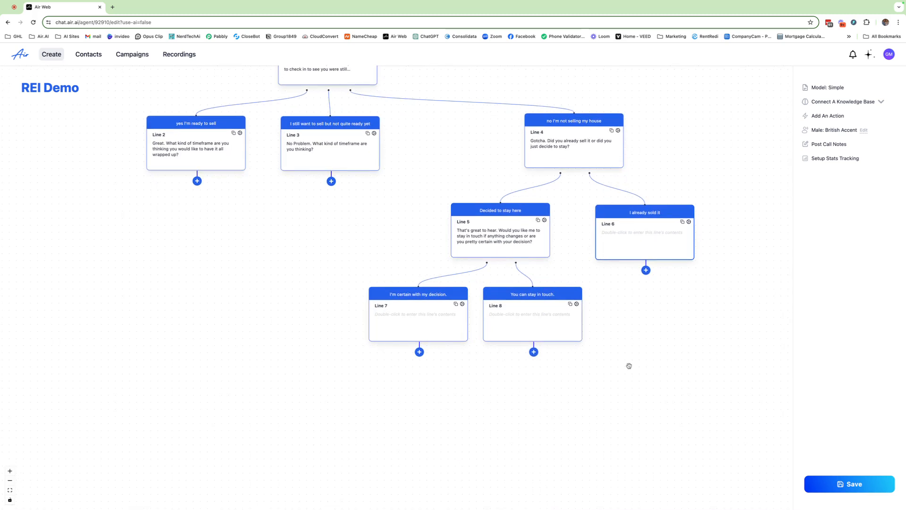
Script Line 7 as "Perfect. I'm glad you were able to make a decision your happy with. I'll update our records. Have a great rest of your day!"
{"action": "left_click", "coordinate": [417, 317]}
{"action": "left_click", "coordinate": [462, 304]}
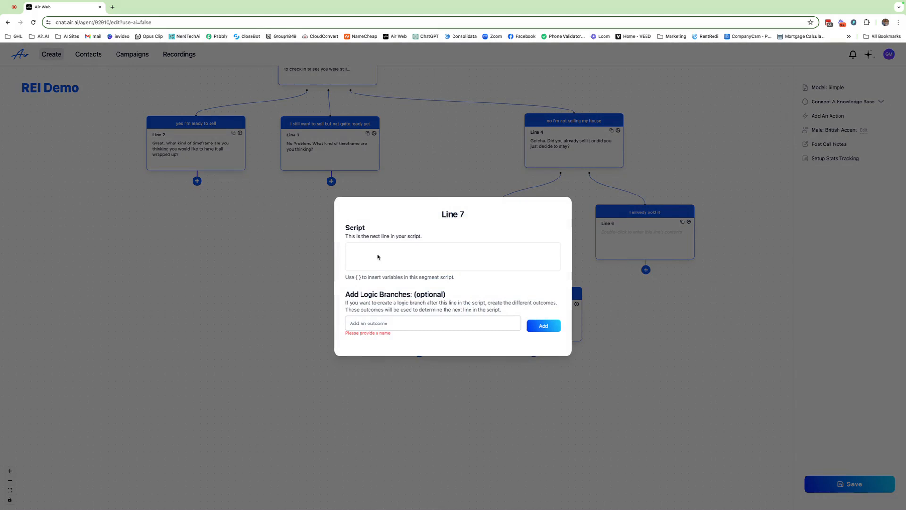
{"action": "type", "text": "Perfect. I'm ga"}
{"action": "type", "text": "ad you were able to make a cdecision your happy wit"}
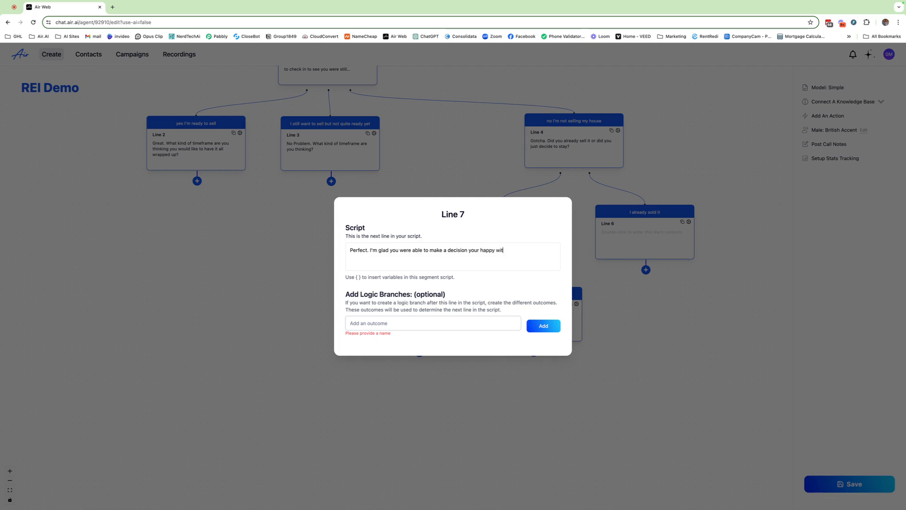
{"action": "type", "text": "h. I'll update our records. Have a great rest of your day!"}
{"action": "left_click", "coordinate": [694, 468]}
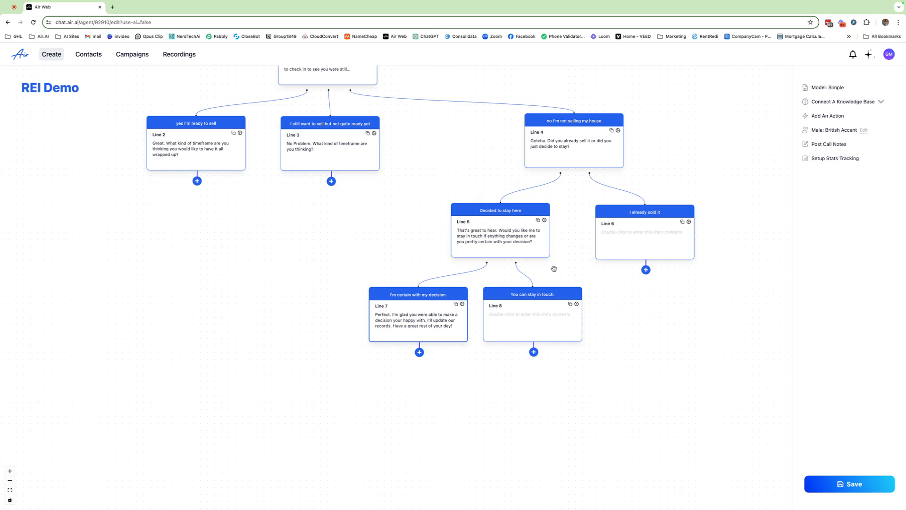
Write Line 8's script: thank them, promise occasional contact without bugging them much, invite them to reach back sooner if needed, and wish them a great day
{"action": "left_click", "coordinate": [575, 305]}
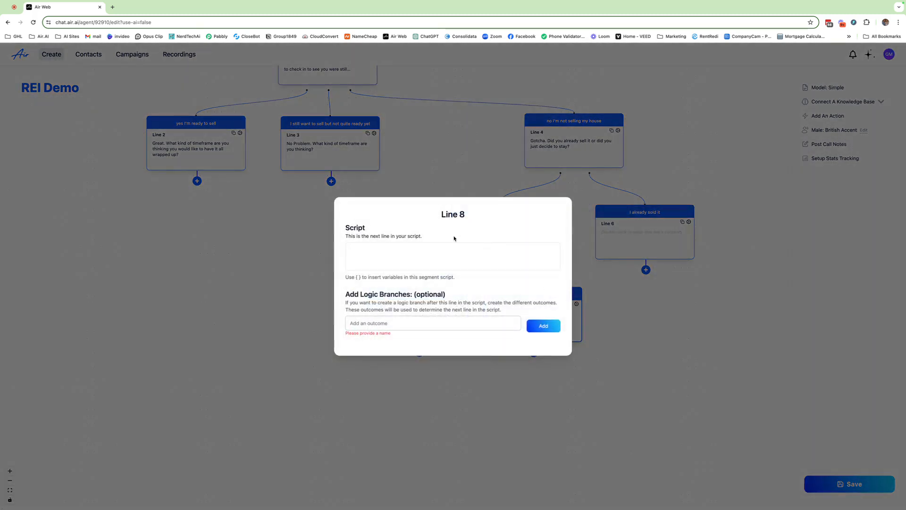
{"action": "type", "text": "Thanks. I'll reach out from time to toime"}
{"action": "key", "text": "BackSpace"}
{"action": "type", "text": "and be sure not to bug you "}
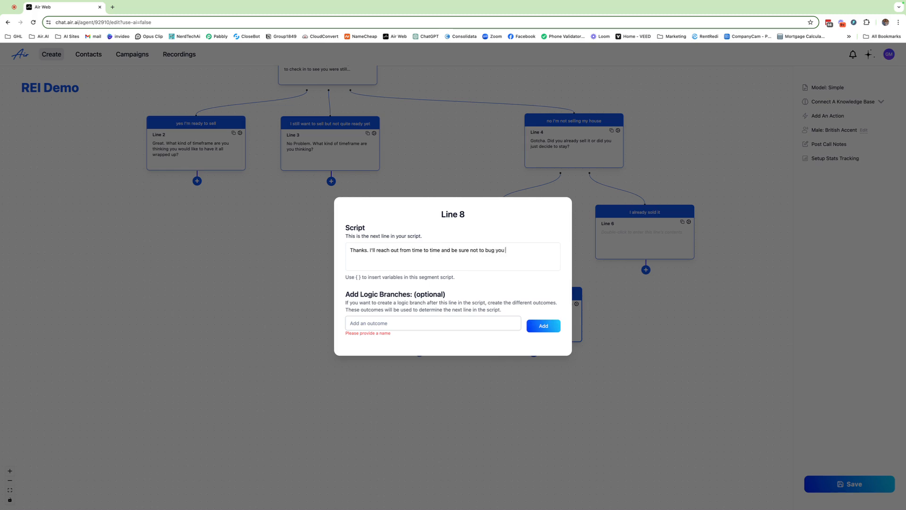
{"action": "type", "text": "much! Feel free to reach back out sooner if needed. H"}
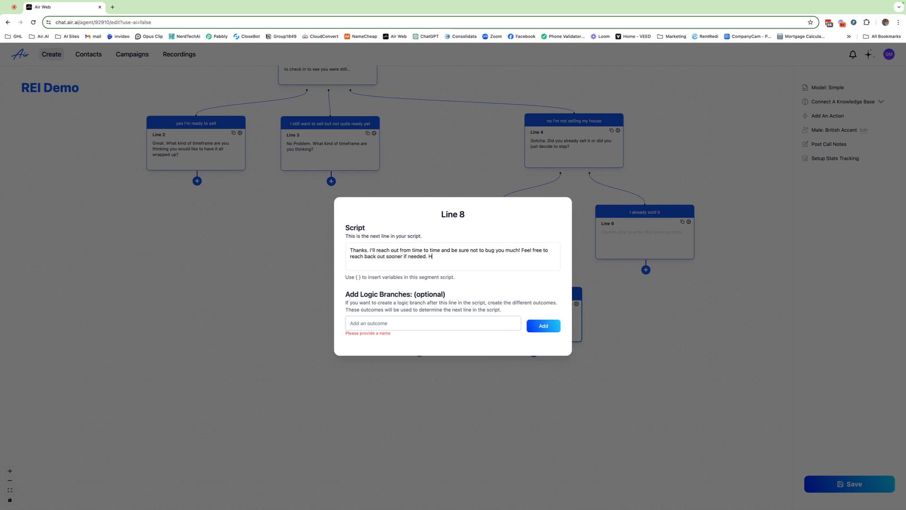
{"action": "type", "text": "ave a great rest of your day."}
{"action": "left_click", "coordinate": [689, 330]}
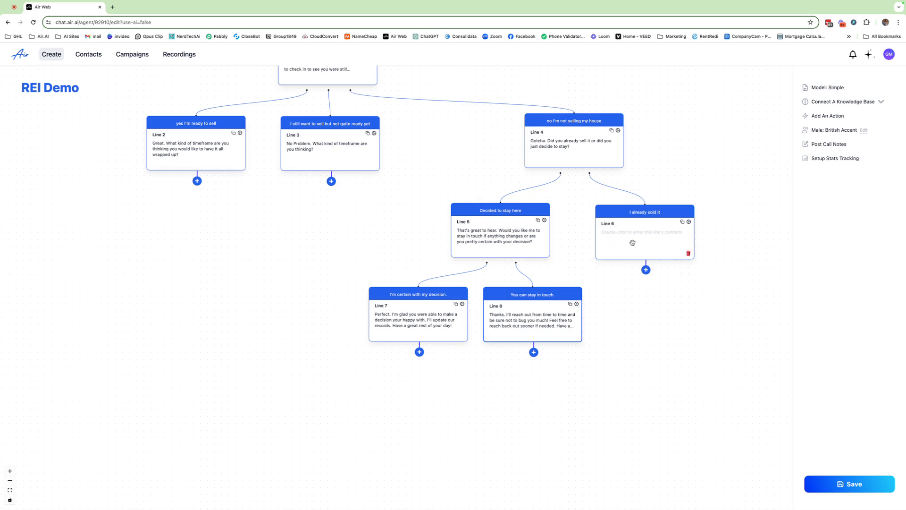
Write Line 6's script: call it great news, ask for referrals of anyone else needing to sell, and offer to pay a nice referral fee
{"action": "double_click", "coordinate": [676, 230]}
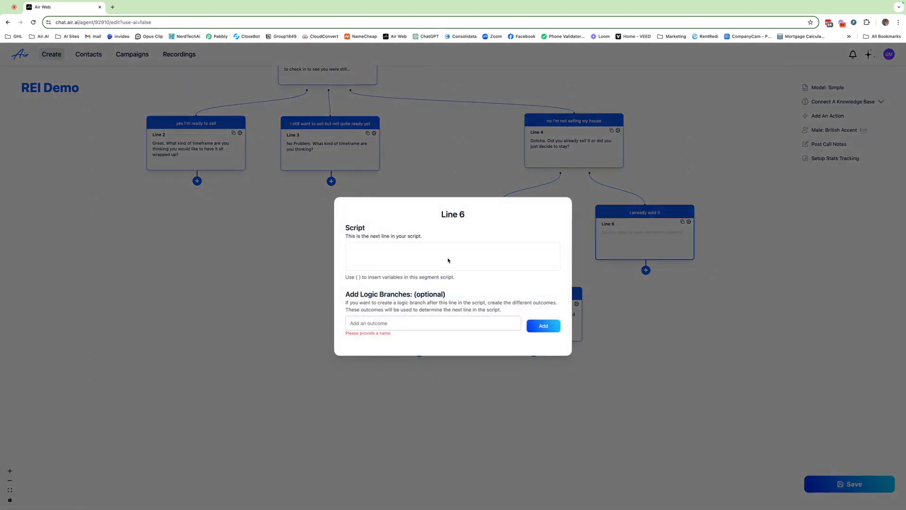
{"action": "type", "text": "Thatr"}
{"action": "type", "text": "news"}
{"action": "type", "text": "!"}
{"action": "type", "text": " If you come ac"}
{"action": "type", "text": "ross any"}
{"action": "type", "text": "one esel"}
{"action": "type", "text": "se needed"}
{"action": "key", "text": "BackSpace"}
{"action": "key", "text": "BackSpace"}
{"action": "type", "text": "ing to sell, I'd appreciate"}
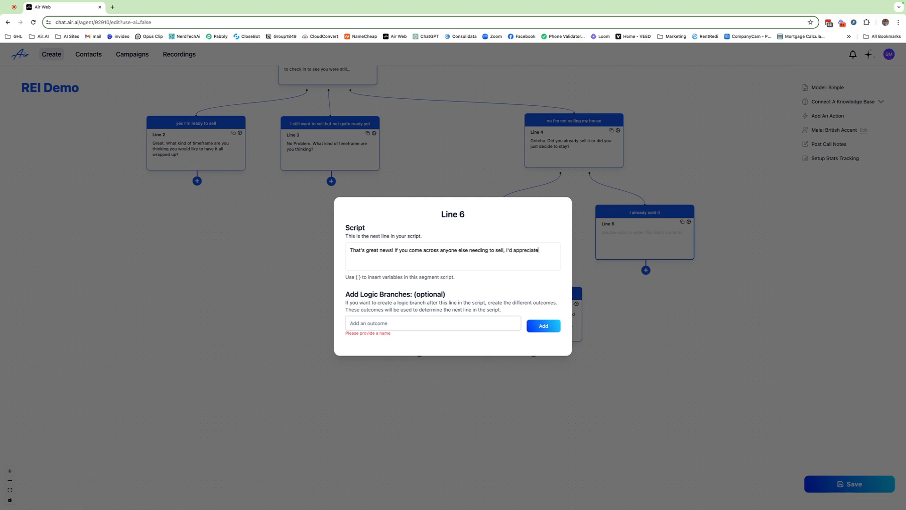
{"action": "type", "text": " the"}
{"action": "type", "text": " referral and"}
{"action": "type", "text": " I'"}
{"action": "type", "text": " will even be happy "}
{"action": "type", "text": "to pay"}
{"action": "type", "text": " a nice re"}
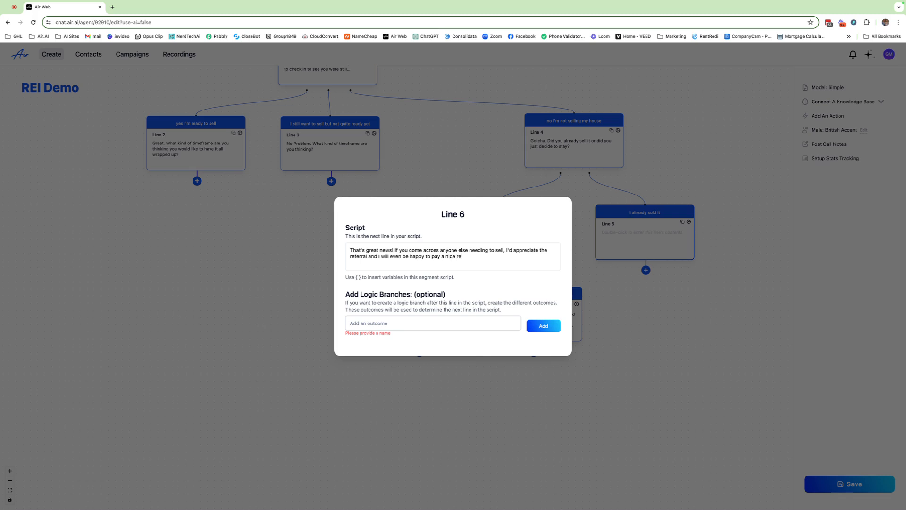
{"action": "type", "text": "ferral fee if you do!"}
{"action": "left_click", "coordinate": [671, 322]}
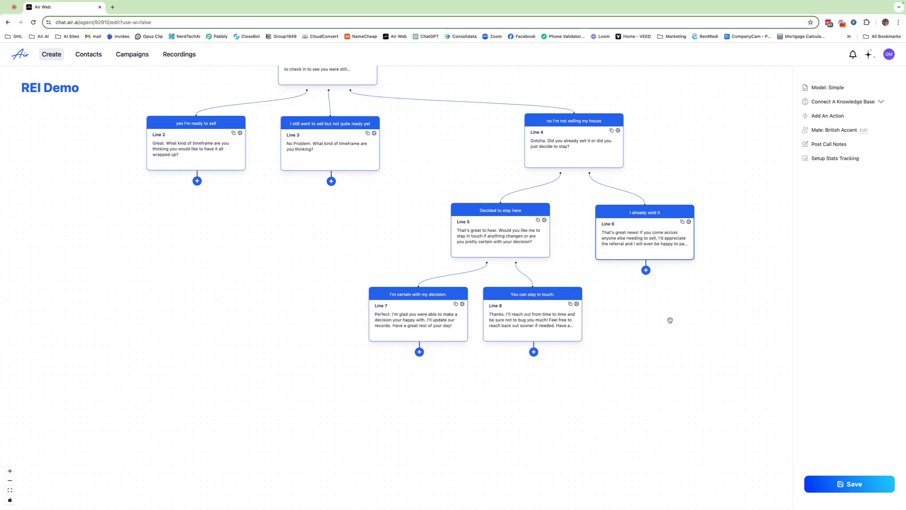
Move Lines 5 to 8 farther away from the other branches to free space beneath Lines 2 and 3, and save the agent
{"action": "left_click_drag", "start_coordinate": [657, 230], "coordinate": [713, 219]}
{"action": "left_click_drag", "start_coordinate": [504, 231], "coordinate": [580, 226]}
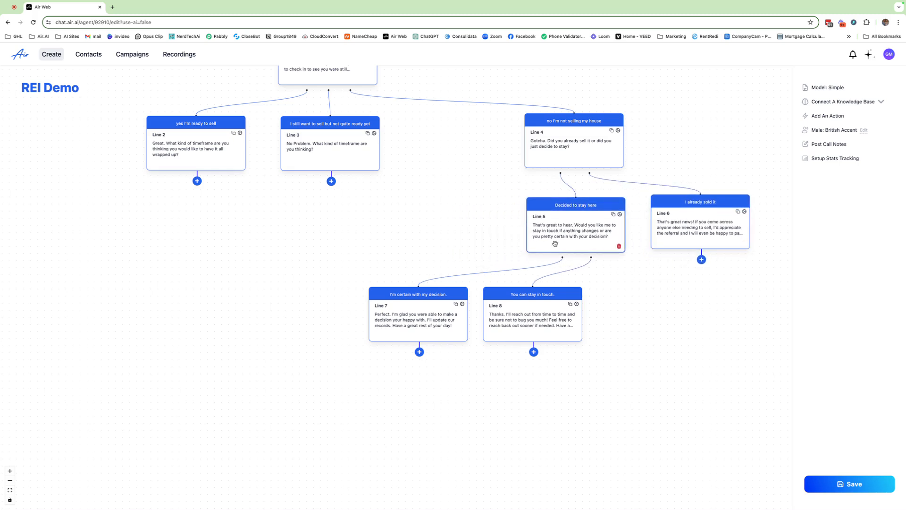
{"action": "left_click_drag", "start_coordinate": [533, 300], "coordinate": [646, 314]}
{"action": "left_click_drag", "start_coordinate": [404, 319], "coordinate": [520, 330]}
{"action": "left_click_drag", "start_coordinate": [330, 220], "coordinate": [415, 265]}
{"action": "left_click", "coordinate": [821, 488]}
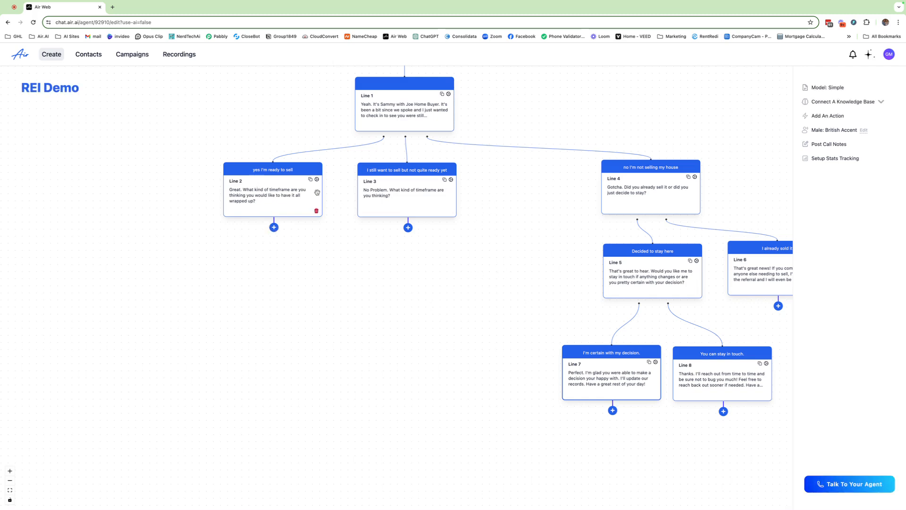
Add Line 9 after Line 2, scripted "Got it. Can you update me on the condition. Has anything changed much since we last spoke?"
{"action": "left_click", "coordinate": [273, 227]}
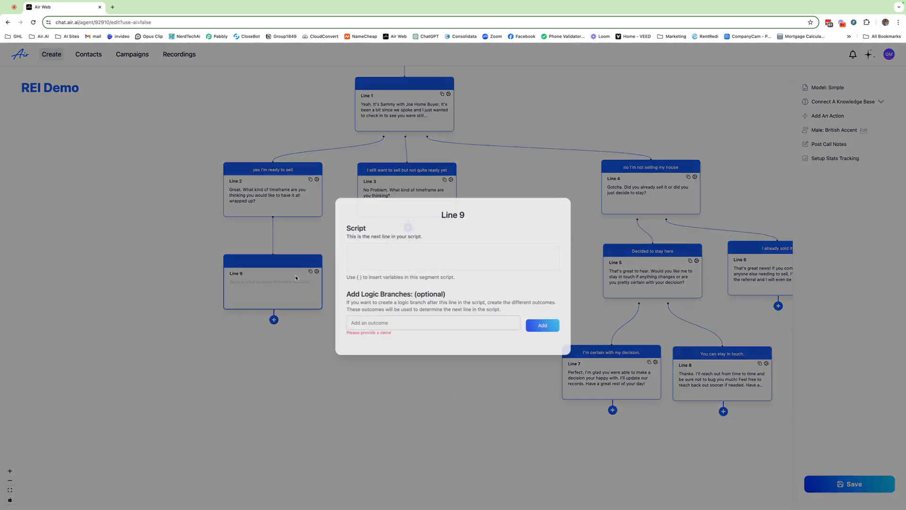
{"action": "left_click", "coordinate": [317, 272]}
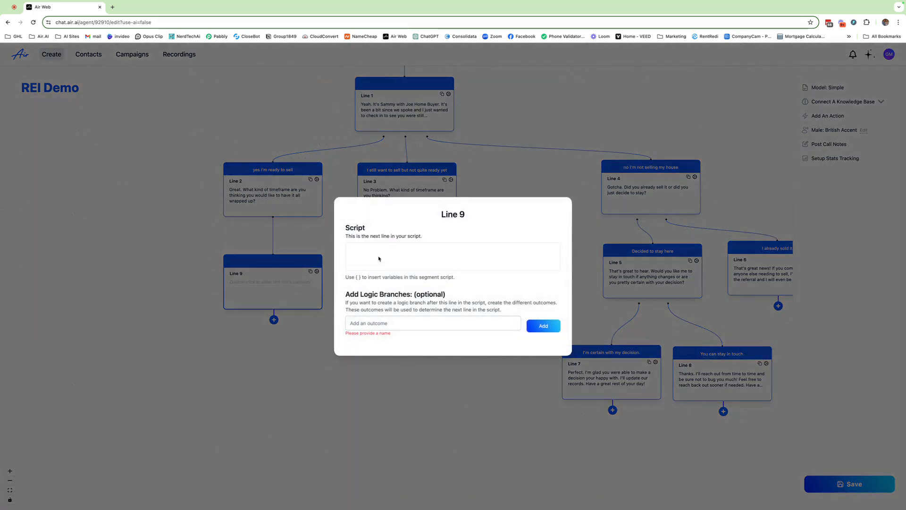
{"action": "type", "text": "Great"}
{"action": "key", "text": "BackSpace"}
{"action": "key", "text": "BackSpace"}
{"action": "key", "text": "BackSpace"}
{"action": "key", "text": "BackSpace"}
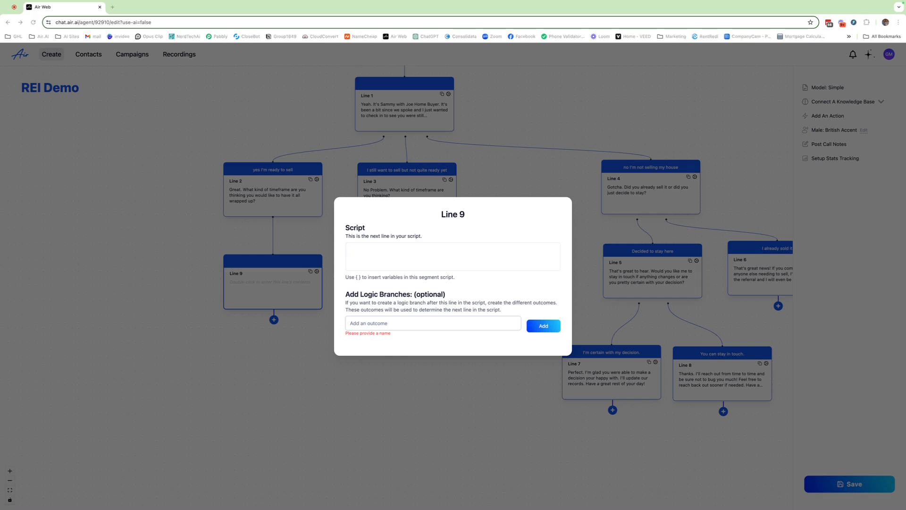
{"action": "left_click", "coordinate": [363, 249]}
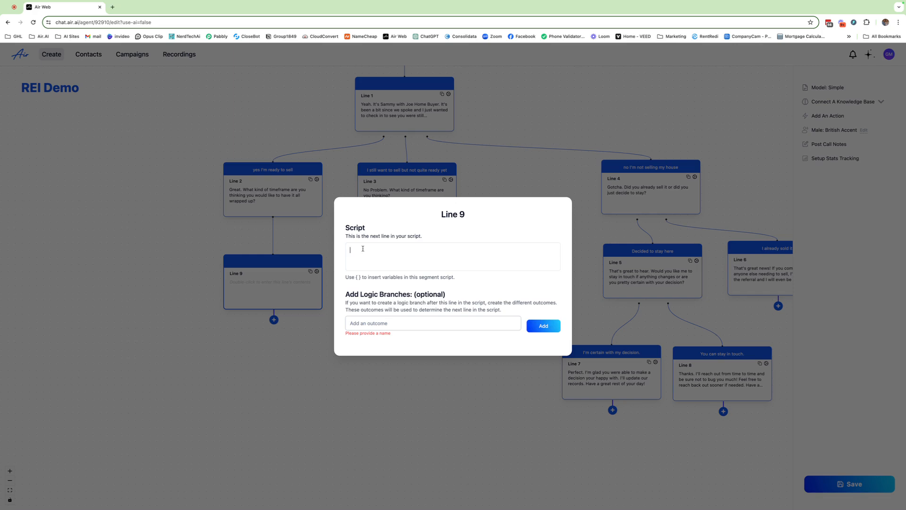
{"action": "type", "text": "Got it. Can you update me on the condition. Has a"}
{"action": "key", "text": "BackSpace"}
{"action": "key", "text": "BackSpace"}
{"action": "key", "text": "BackSpace"}
{"action": "key", "text": "BackSpace"}
{"action": "key", "text": "BackSpace"}
{"action": "type", "text": "Has na"}
{"action": "type", "text": "y"}
{"action": "key", "text": "BackSpace"}
{"action": "key", "text": "BackSpace"}
{"action": "key", "text": "BackSpace"}
{"action": "type", "text": "athign chan"}
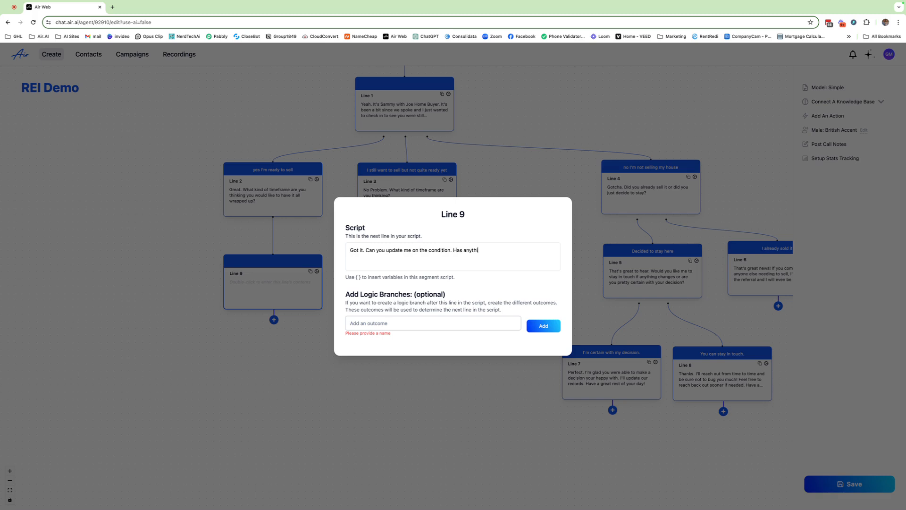
{"action": "key", "text": "BackSpace"}
{"action": "key", "text": "BackSpace"}
{"action": "key", "text": "BackSpace"}
{"action": "key", "text": "BackSpace"}
{"action": "key", "text": "BackSpace"}
{"action": "key", "text": "BackSpace"}
{"action": "key", "text": "BackSpace"}
{"action": "type", "text": "ng changed much since we last spoke.?"}
{"action": "left_click", "coordinate": [501, 388]}
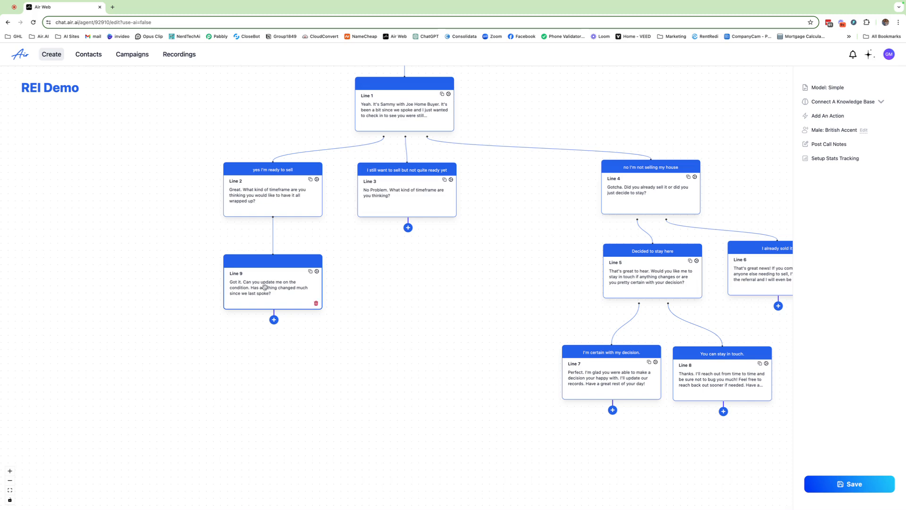
Add Line 10 after Line 9, scripted "Awesome. How much did you want to keep in your pocket at the end of the sale?"
{"action": "left_click", "coordinate": [274, 320]}
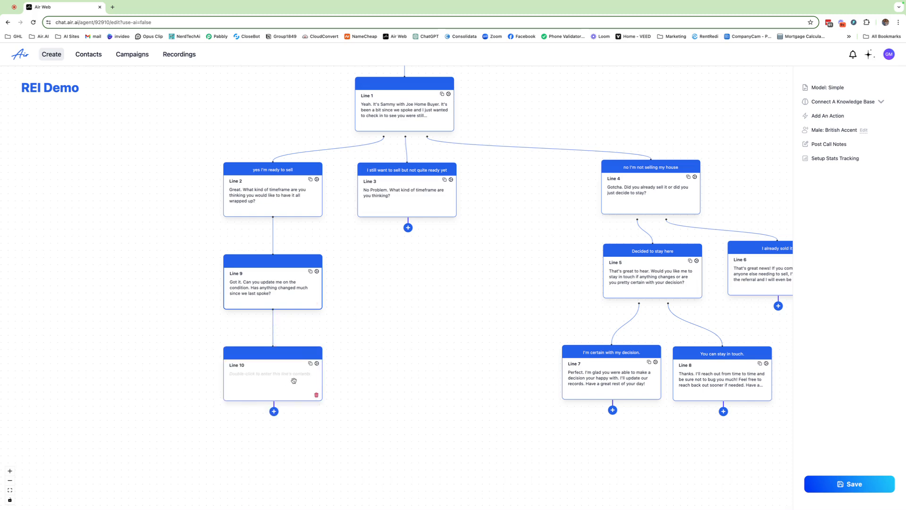
{"action": "left_click", "coordinate": [317, 364]}
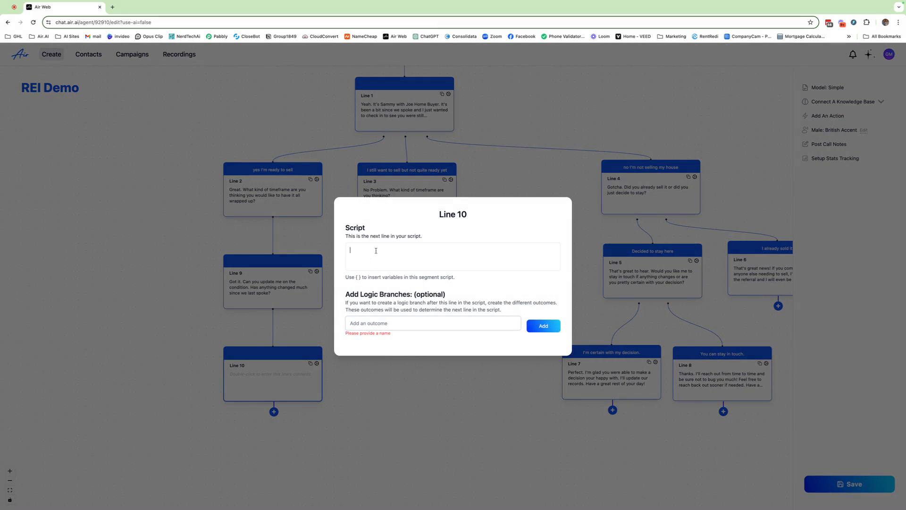
{"action": "type", "text": "Awesome."}
{"action": "type", "text": " What price"}
{"action": "key", "text": "BackSpace"}
{"action": "key", "text": "BackSpace"}
{"action": "key", "text": "BackSpace"}
{"action": "key", "text": "BackSpace"}
{"action": "key", "text": "BackSpace"}
{"action": "type", "text": "How much did you want to keep in your pocket at the end"}
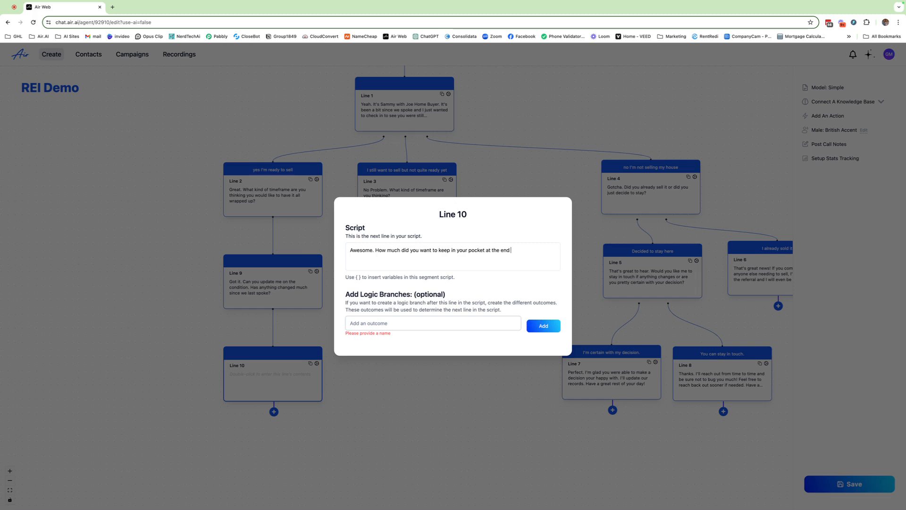
{"action": "type", "text": " of the sale?"}
{"action": "left_click", "coordinate": [490, 396]}
Add Line 11: say "Makes Sense", ask when the partner could come lay eyes on it again and discuss an offer that would make sense
{"action": "scroll", "coordinate": [389, 374], "scroll_direction": "down", "scroll_amount": 5}
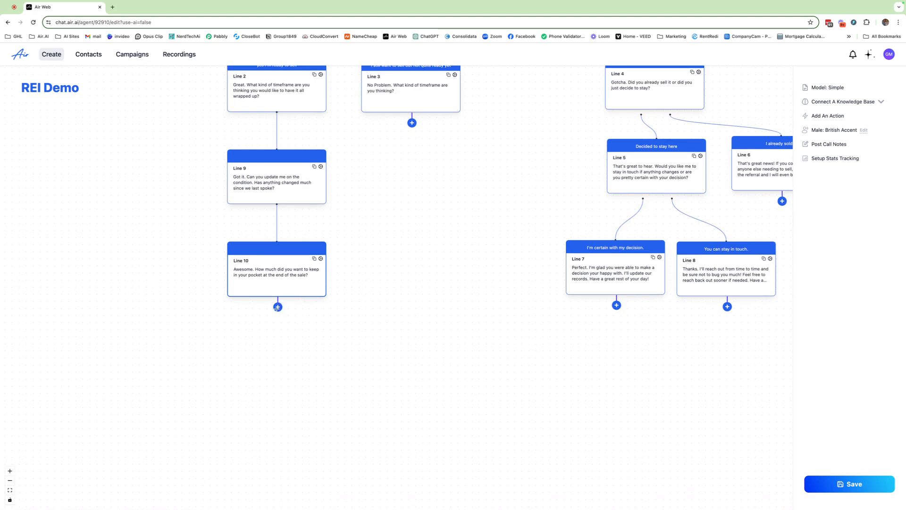
{"action": "left_click", "coordinate": [278, 307]}
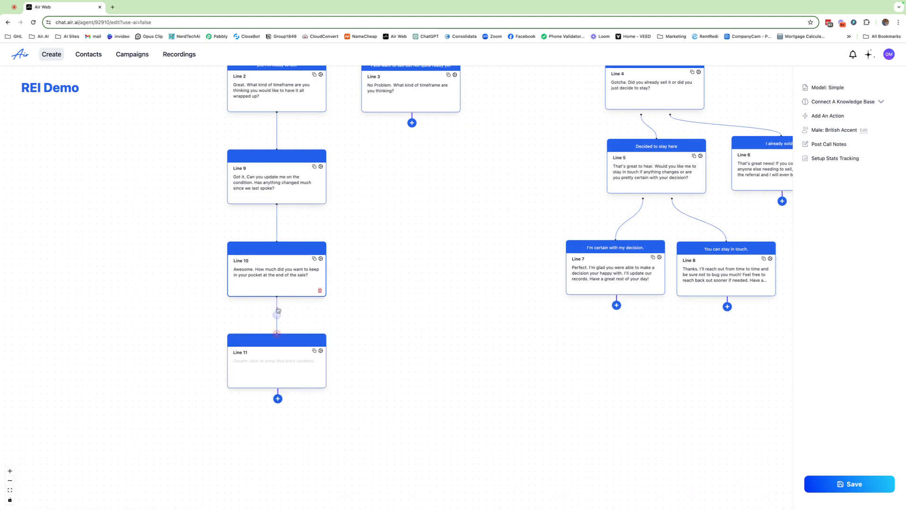
{"action": "double_click", "coordinate": [319, 360]}
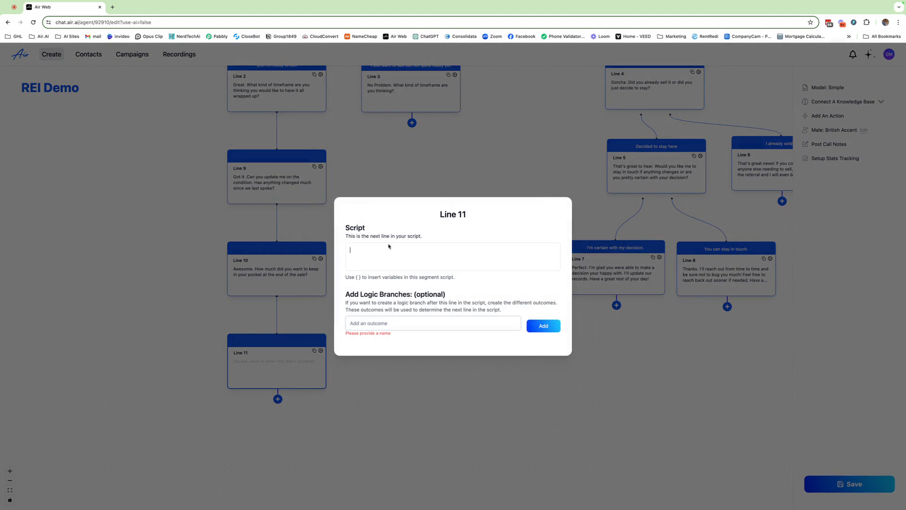
{"action": "type", "text": "Makes Sense. When would be a good time for my part"}
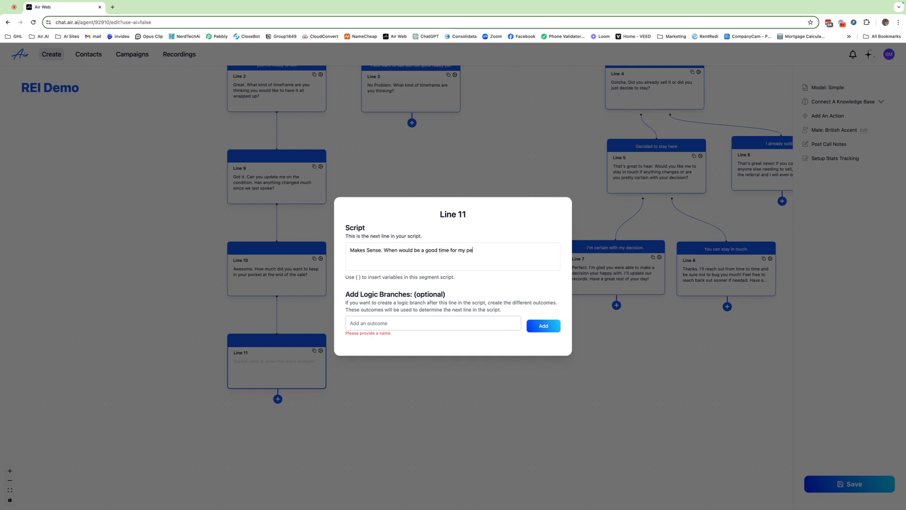
{"action": "type", "text": "ner to come lay eyes on it again and di"}
{"action": "key", "text": "BackSpace"}
{"action": "key", "text": "BackSpace"}
{"action": "type", "text": "iscuss an"}
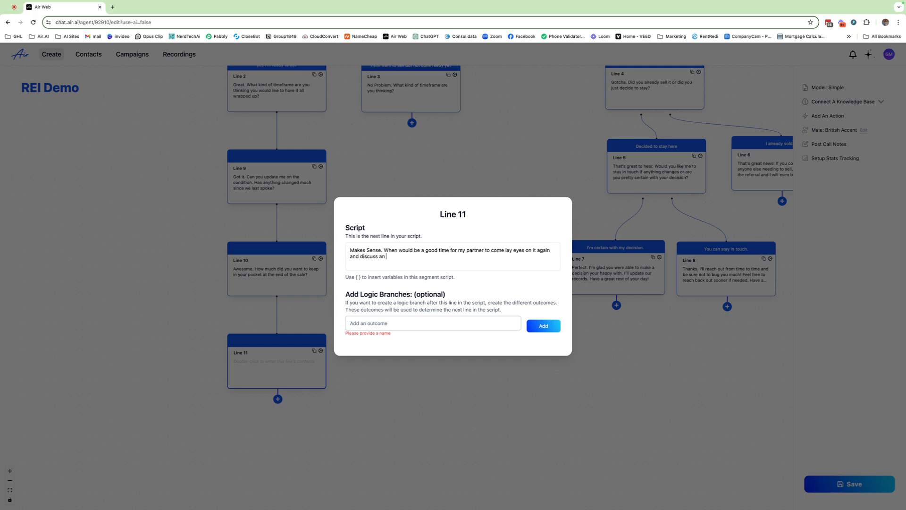
{"action": "type", "text": " offer that would make sense?"}
{"action": "left_click", "coordinate": [576, 380]}
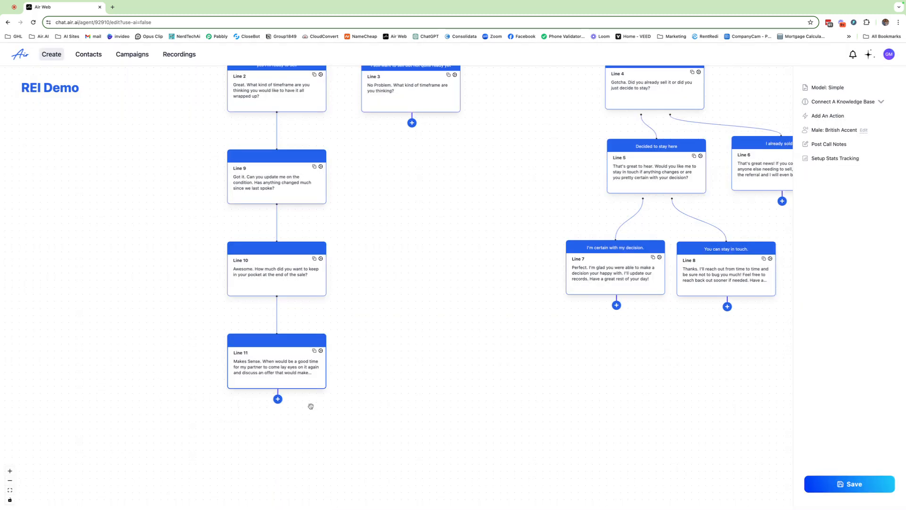
Add Line 12 after Line 11, scripted "Perfect. Can I send you a text after I speak with him to confirm with you?"
{"action": "left_click_drag", "start_coordinate": [394, 401], "coordinate": [403, 304]}
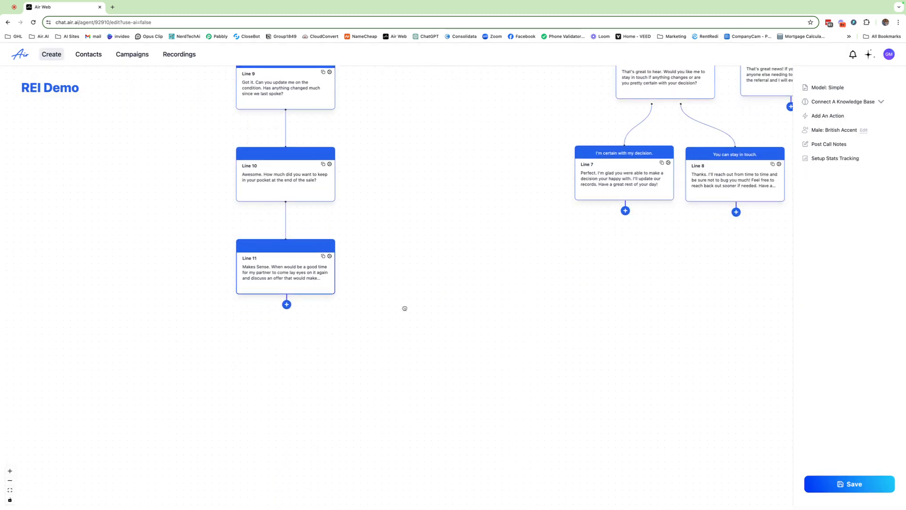
{"action": "left_click", "coordinate": [287, 302]}
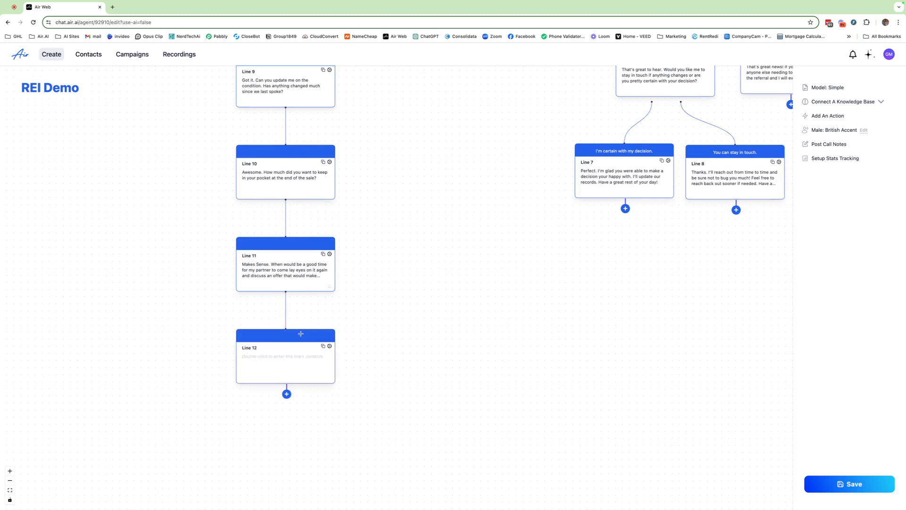
{"action": "left_click", "coordinate": [330, 347]}
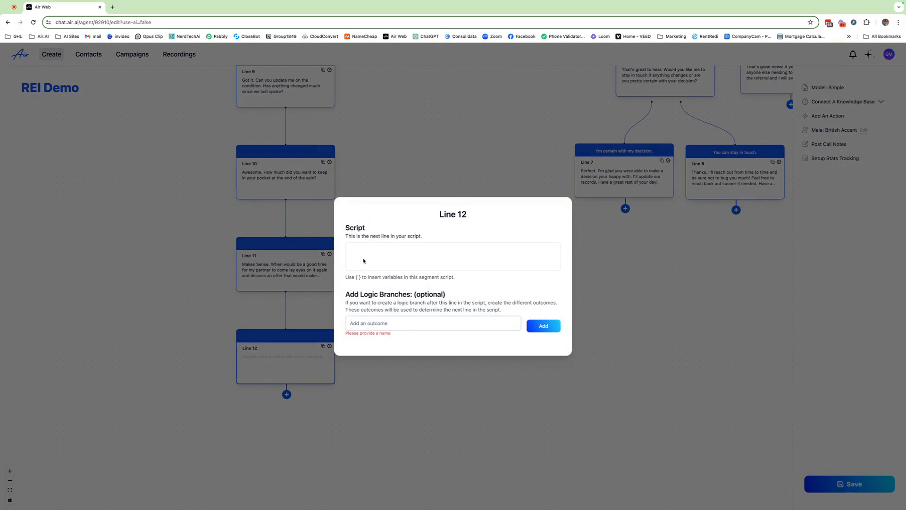
{"action": "type", "text": "Perfect"}
{"action": "type", "text": ". Can I send y"}
{"action": "type", "text": "ou a text af"}
{"action": "type", "text": "ter I speak"}
{"action": "type", "text": " with hom"}
{"action": "type", "text": "im mto"}
{"action": "key", "text": "BackSpace"}
{"action": "type", "text": "to confirm with you?"}
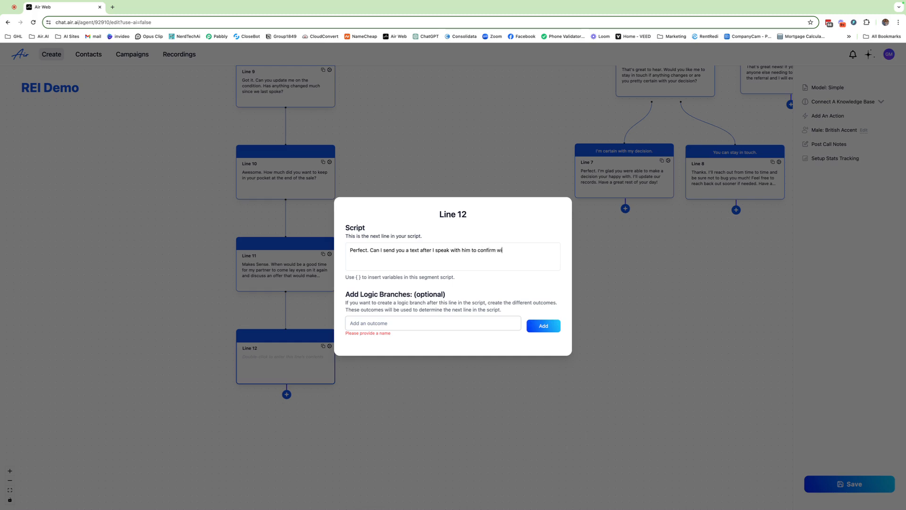
{"action": "left_click", "coordinate": [305, 453]}
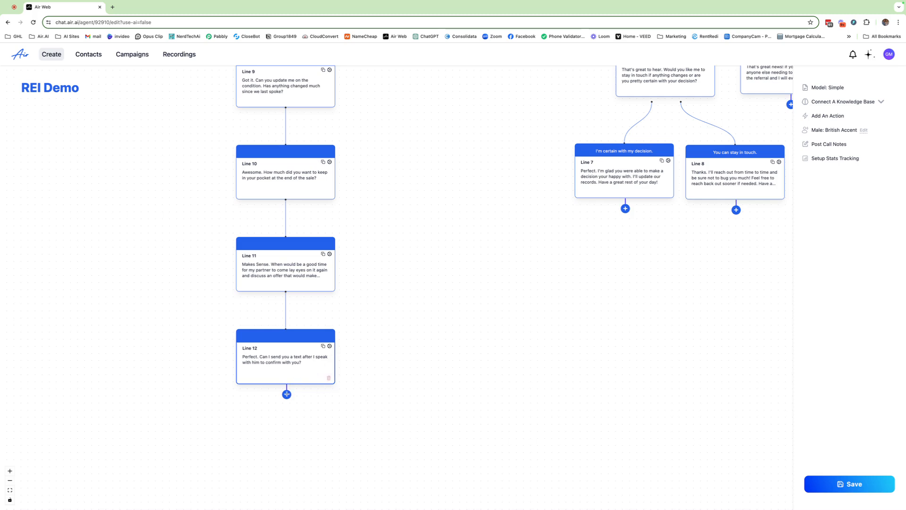
Add Line 13 after Line 12, scripted "Cool. Well I'm excited to see how we can work together. Have a great rest of your day!"
{"action": "left_click", "coordinate": [287, 394]}
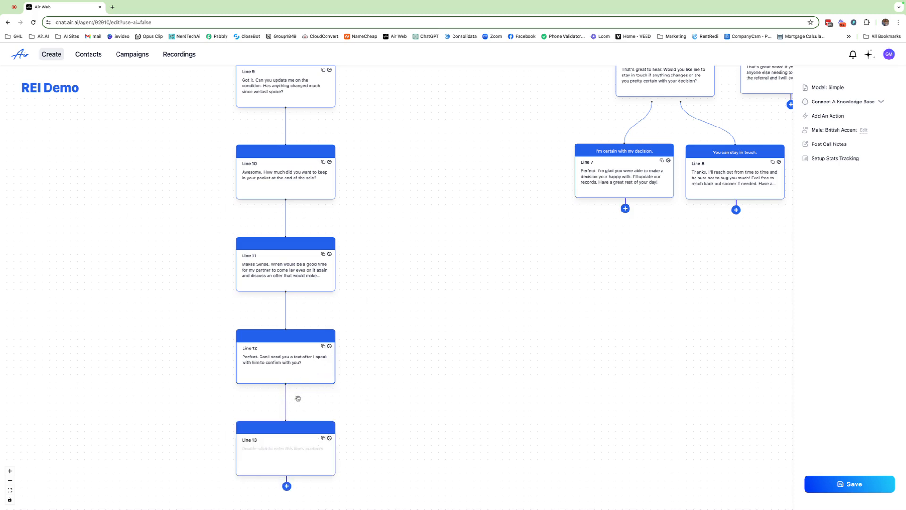
{"action": "left_click", "coordinate": [330, 439]}
{"action": "type", "text": "We"}
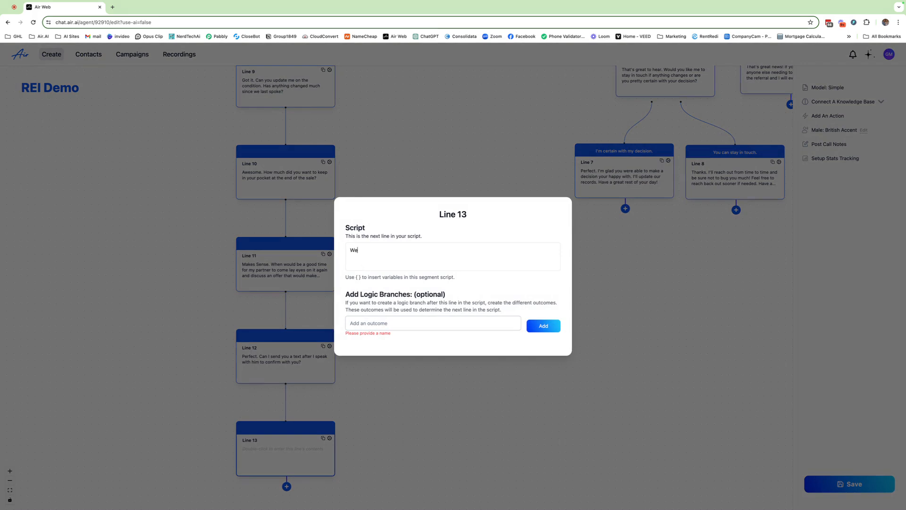
{"action": "key", "text": "BackSpace"}
{"action": "key", "text": "BackSpace"}
{"action": "key", "text": "BackSpace"}
{"action": "key", "text": "BackSpace"}
{"action": "type", "text": "Cool. Well I'm excited to see how we can work togeth"}
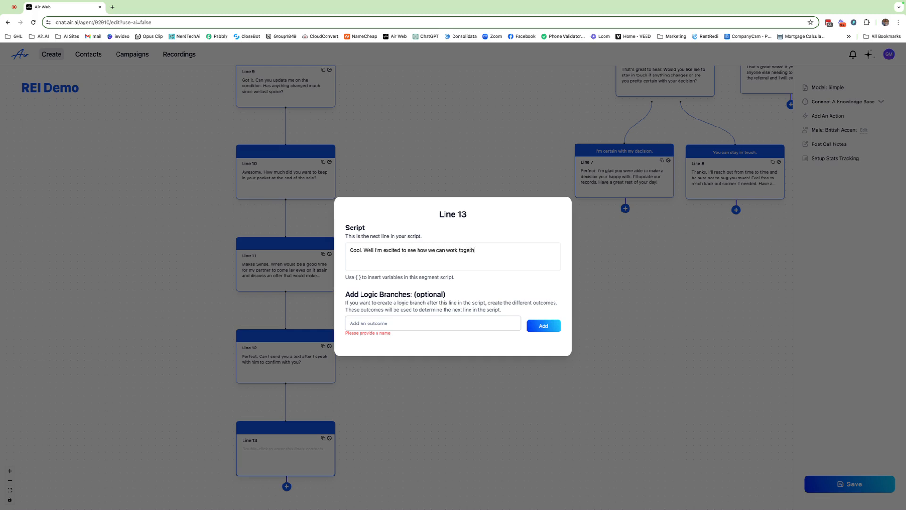
{"action": "type", "text": "er. Have a great rest of your day?"}
{"action": "left_click", "coordinate": [590, 319]}
{"action": "left_click_drag", "start_coordinate": [461, 269], "coordinate": [408, 401]}
{"action": "left_click_drag", "start_coordinate": [525, 169], "coordinate": [520, 242]}
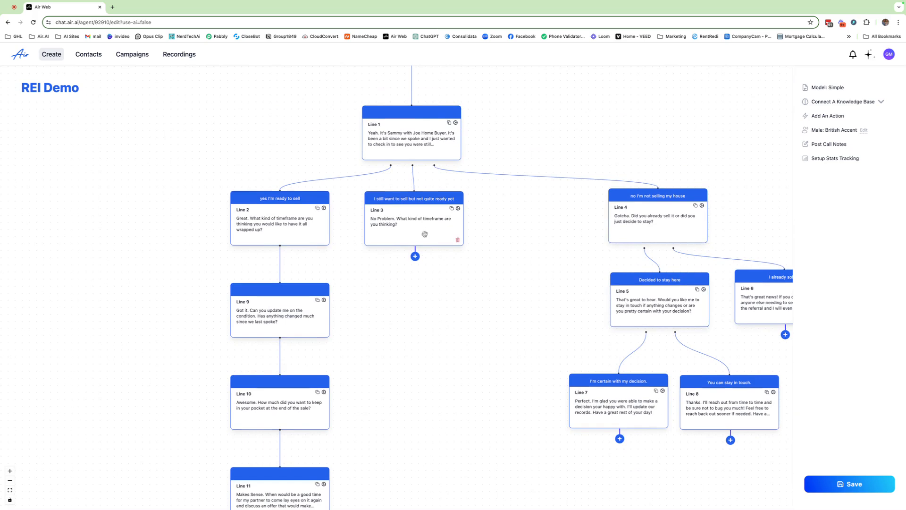
{"action": "left_click", "coordinate": [415, 257]}
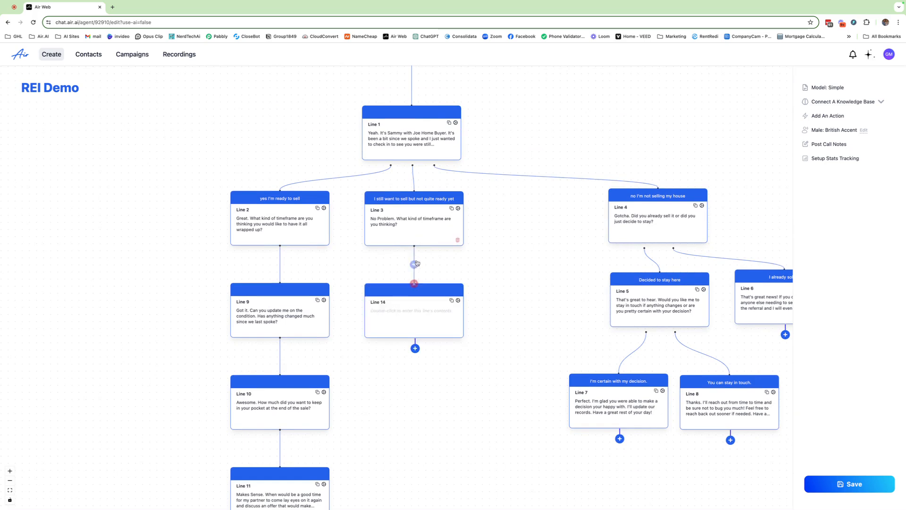
{"action": "left_click", "coordinate": [458, 301]}
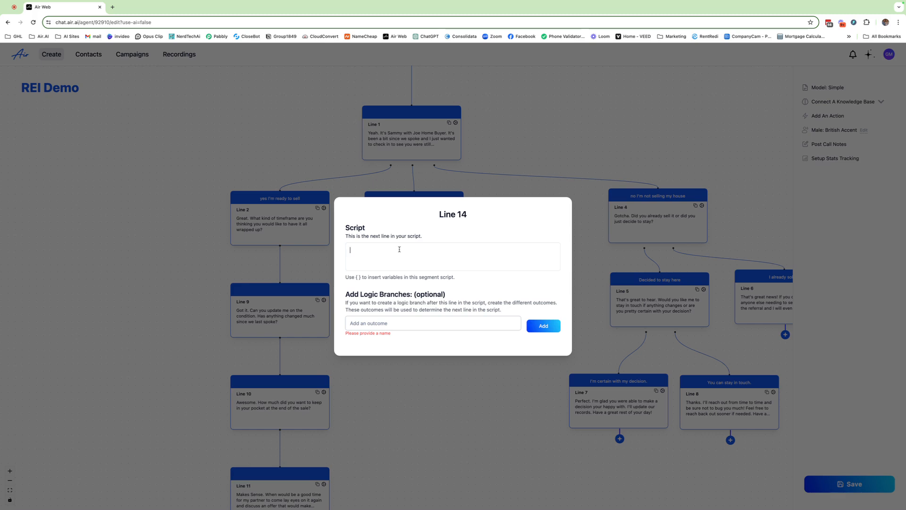
{"action": "type", "text": "Great"}
{"action": "left_click", "coordinate": [443, 439]}
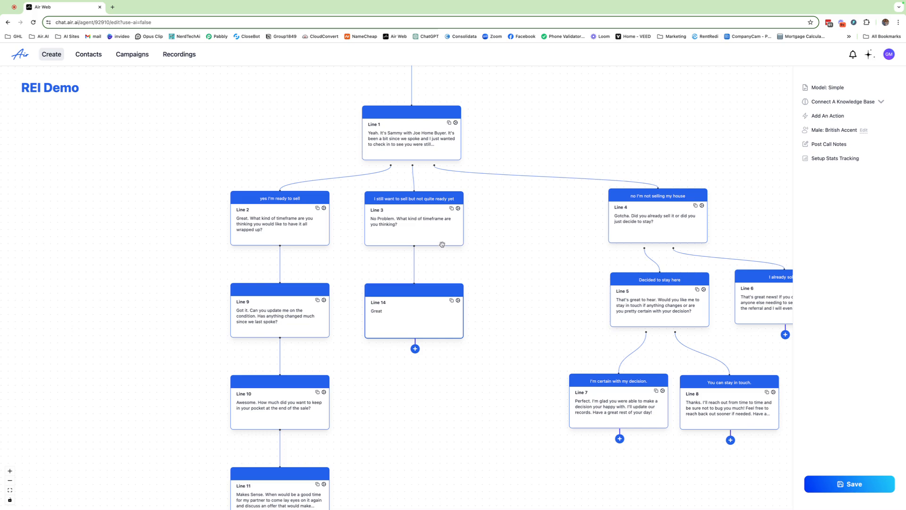
{"action": "left_click", "coordinate": [457, 333]}
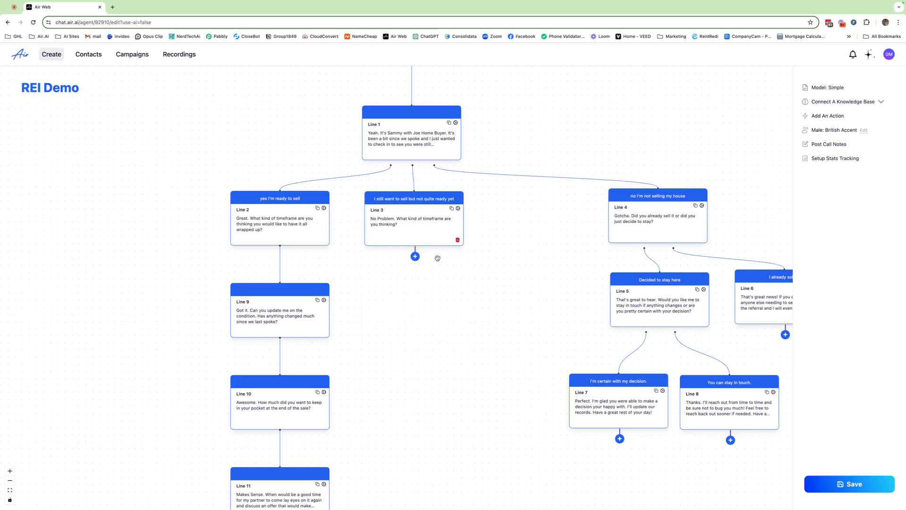
Connect Line 3 to Line 13 so the not-quite-ready branch ends with the same closing line, and save the agent
{"action": "scroll", "coordinate": [421, 315], "scroll_direction": "down", "scroll_amount": 5}
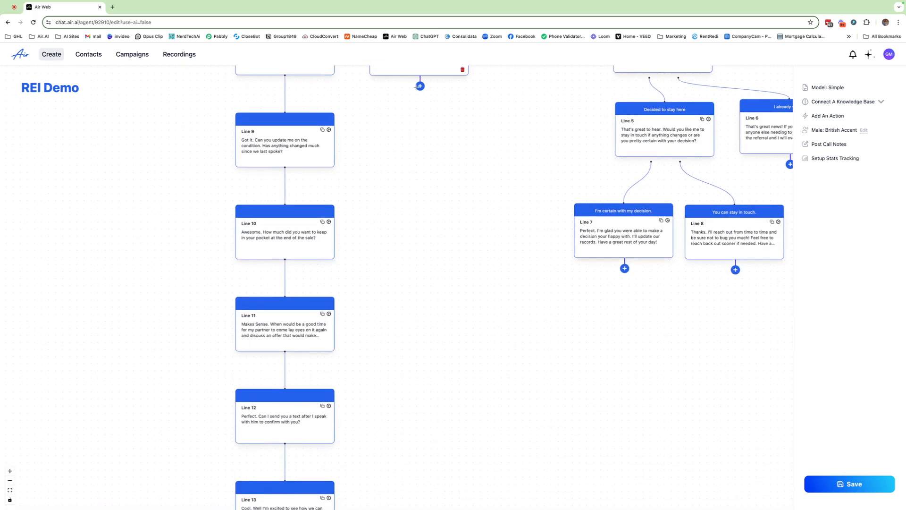
{"action": "left_click_drag", "start_coordinate": [420, 86], "coordinate": [304, 487]}
{"action": "left_click_drag", "start_coordinate": [417, 471], "coordinate": [420, 259]}
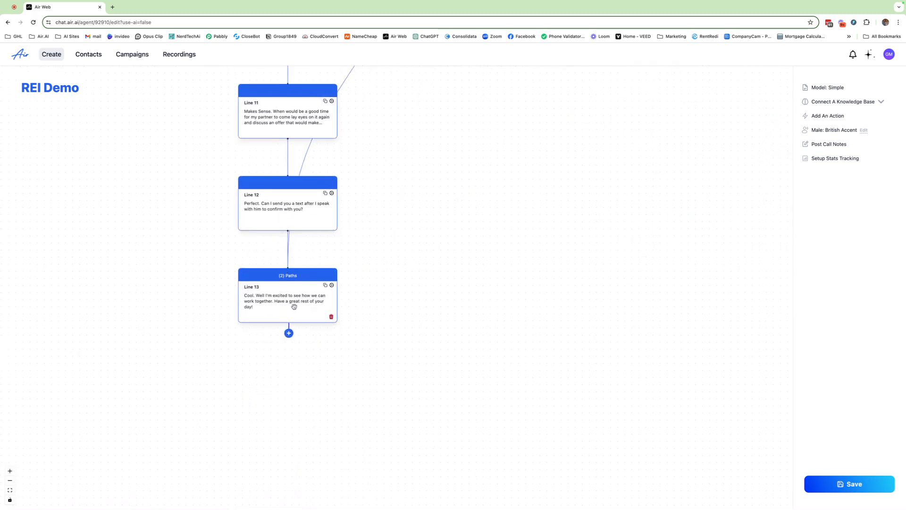
{"action": "scroll", "coordinate": [421, 197], "scroll_direction": "up", "scroll_amount": 15}
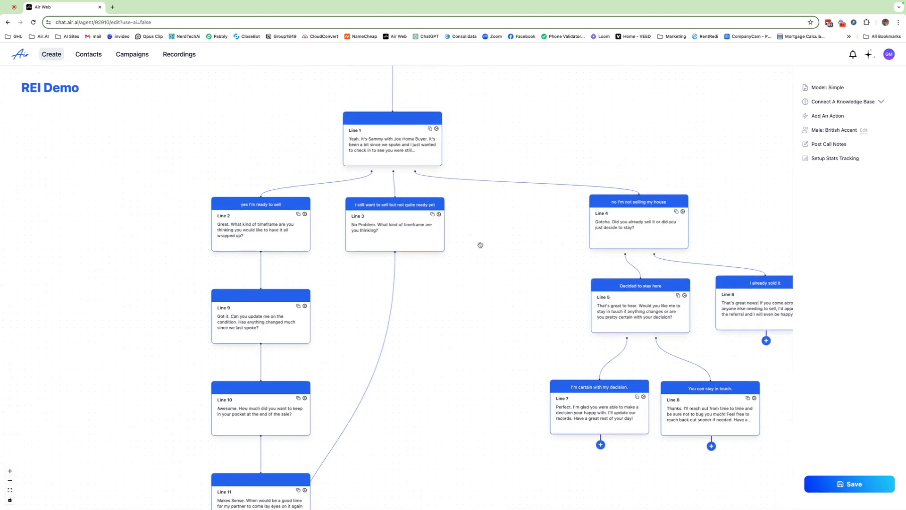
{"action": "scroll", "coordinate": [429, 382], "scroll_direction": "down", "scroll_amount": 4}
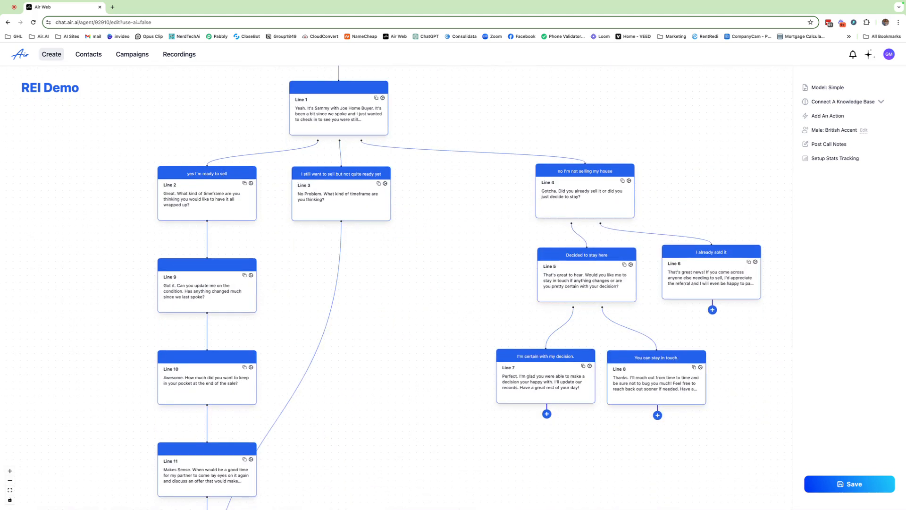
{"action": "left_click", "coordinate": [872, 483]}
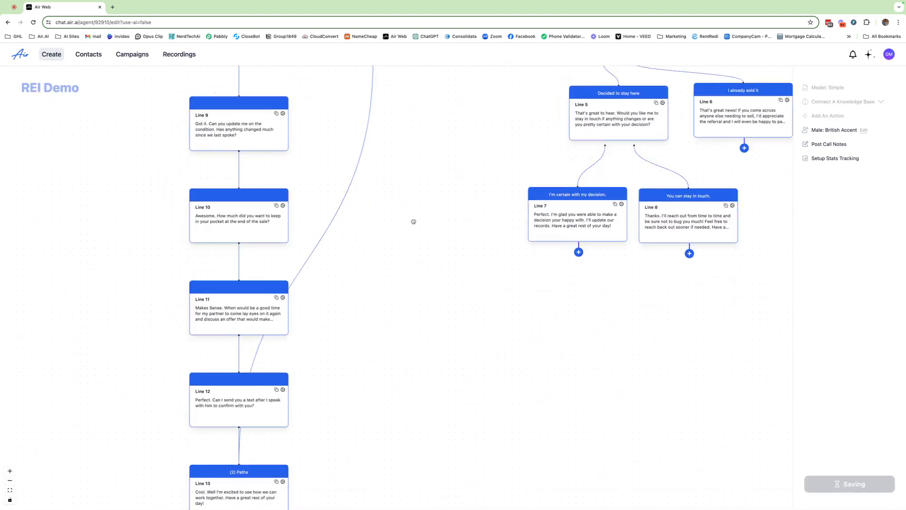
Check the script of Line 3 in its settings, and look over the opening and the three seller-response branches
{"action": "left_click", "coordinate": [407, 168]}
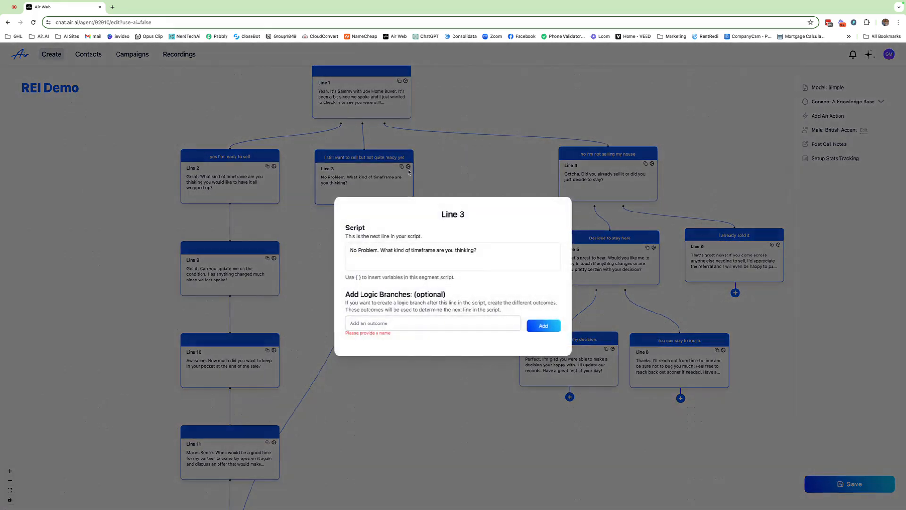
{"action": "left_click", "coordinate": [490, 190]}
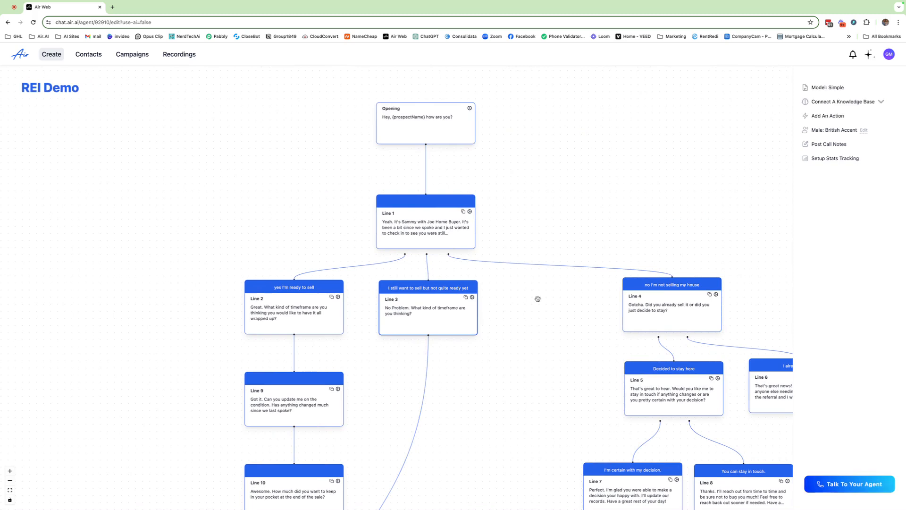
{"action": "scroll", "coordinate": [533, 240], "scroll_direction": "down", "scroll_amount": 3}
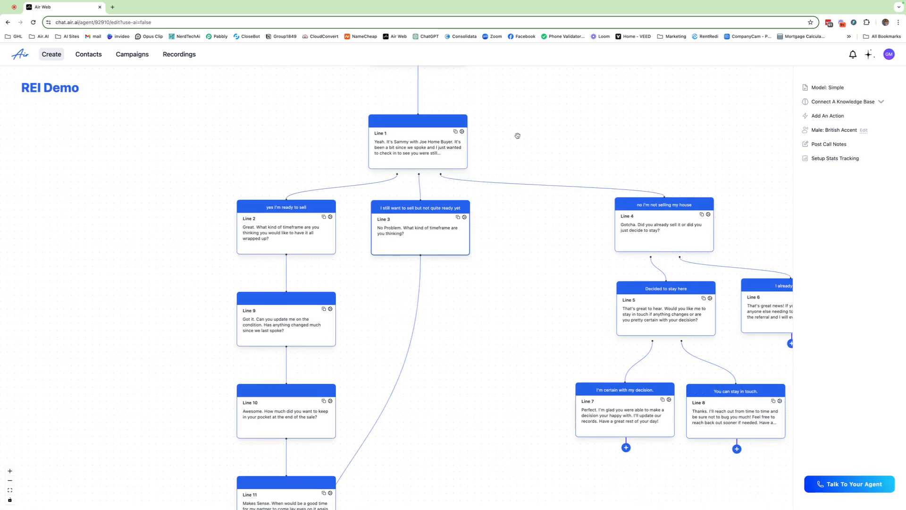
{"action": "left_click_drag", "start_coordinate": [564, 88], "coordinate": [532, 156]}
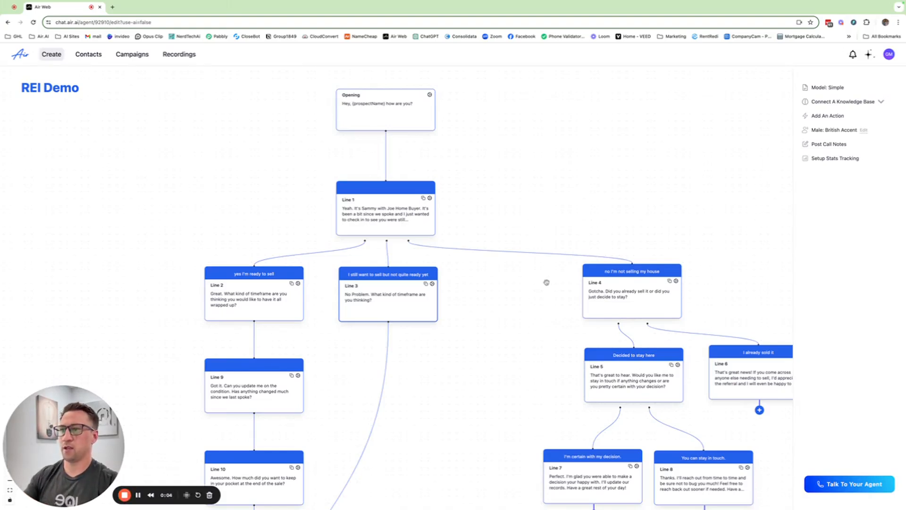
{"action": "left_click_drag", "start_coordinate": [542, 281], "coordinate": [509, 294]}
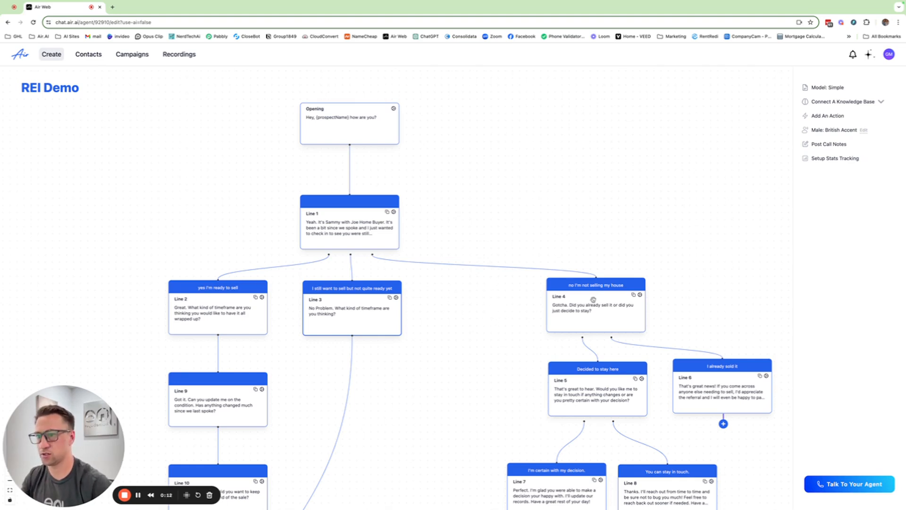
Reload the REI Demo agent and place a test call using the prefilled name and phone number
{"action": "left_click", "coordinate": [32, 22]}
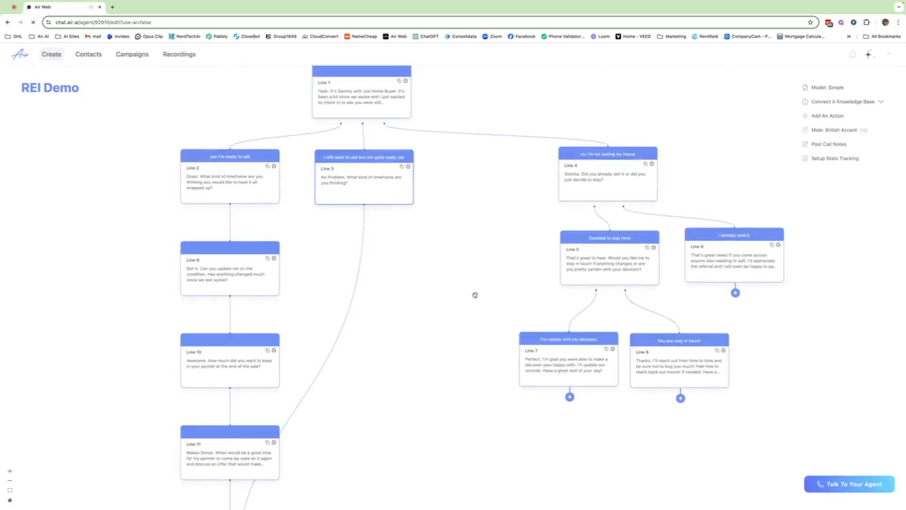
{"action": "scroll", "coordinate": [437, 325], "scroll_direction": "down", "scroll_amount": 10}
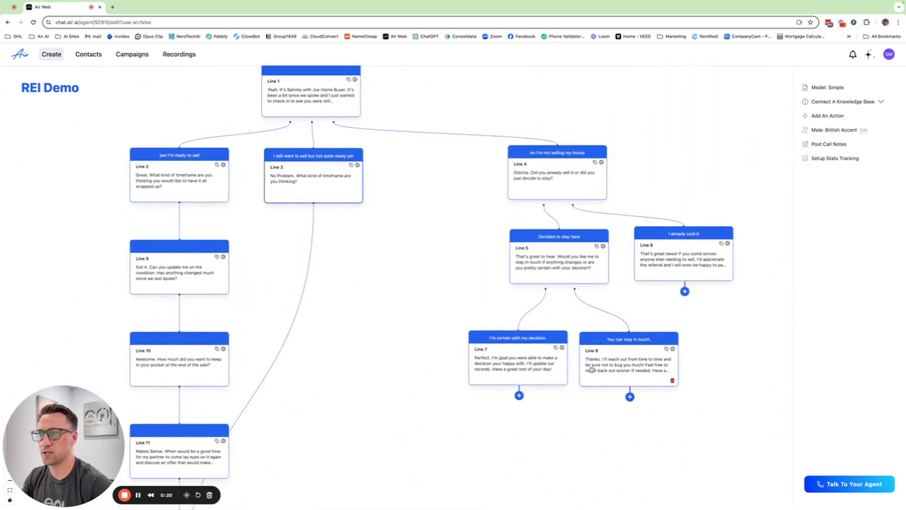
{"action": "left_click_drag", "start_coordinate": [427, 229], "coordinate": [511, 245]}
{"action": "left_click", "coordinate": [870, 483]}
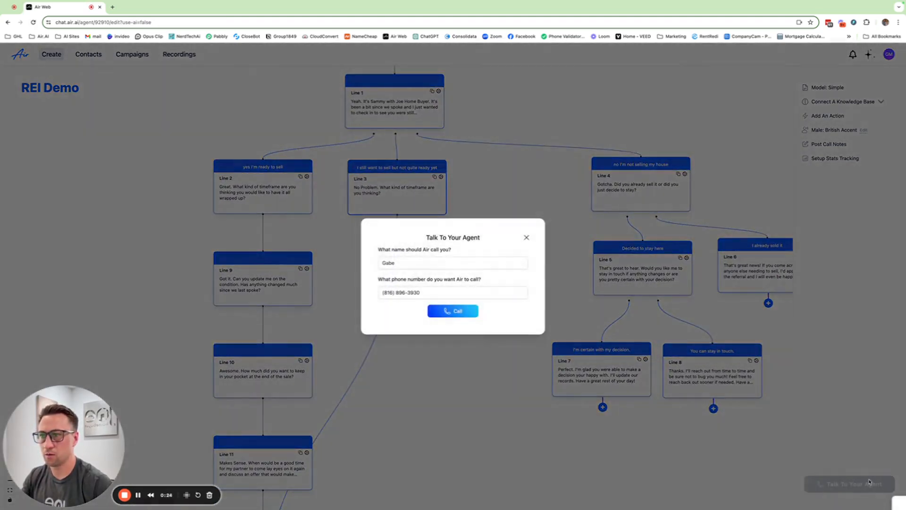
{"action": "left_click", "coordinate": [467, 312]}
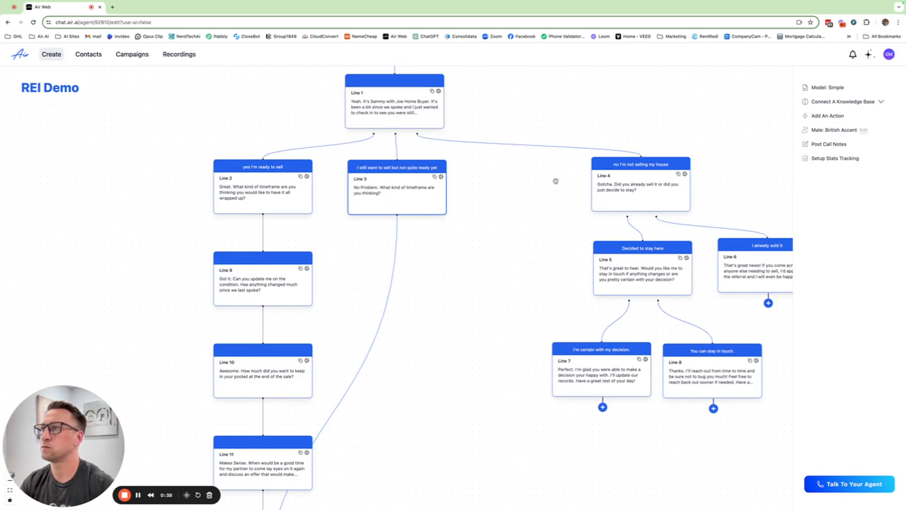
Follow the test call through the script, from the opening down the not-selling branch to Lines 7 and 8
{"action": "left_click_drag", "start_coordinate": [551, 176], "coordinate": [519, 306]}
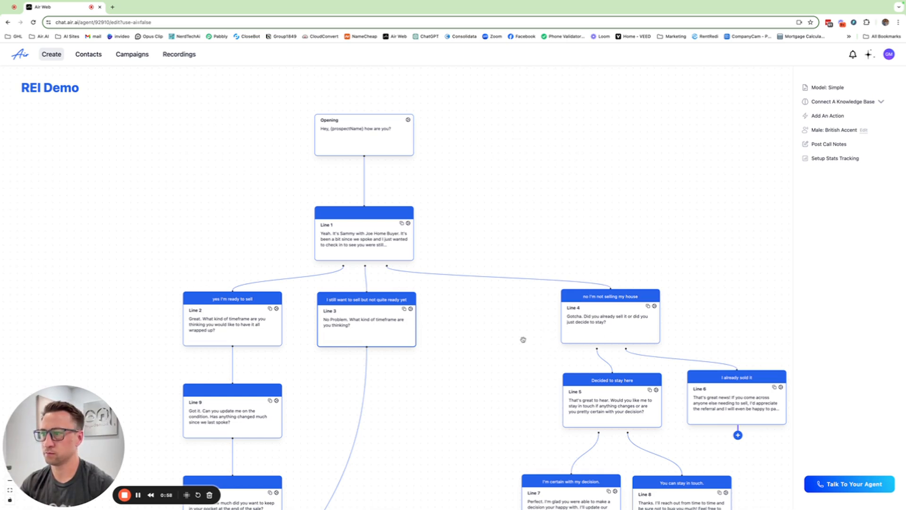
{"action": "left_click_drag", "start_coordinate": [523, 339], "coordinate": [445, 238]}
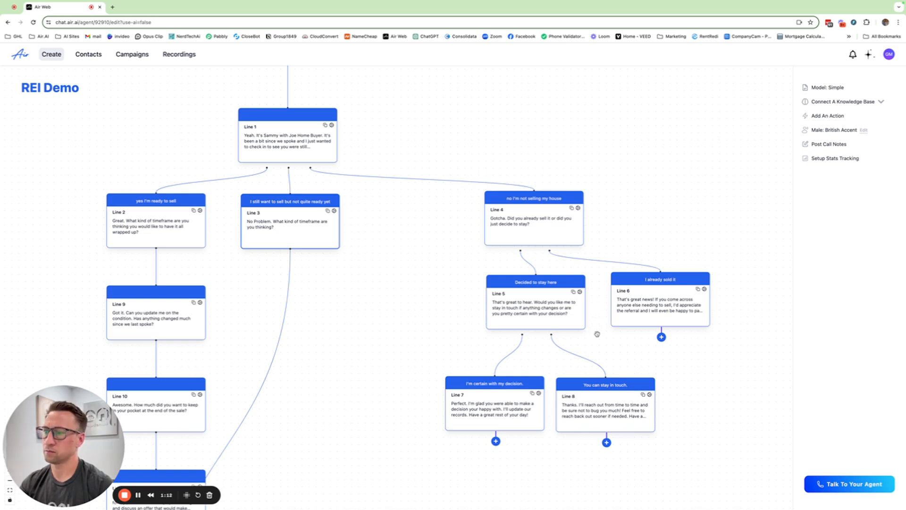
{"action": "scroll", "coordinate": [596, 333], "scroll_direction": "down", "scroll_amount": 3}
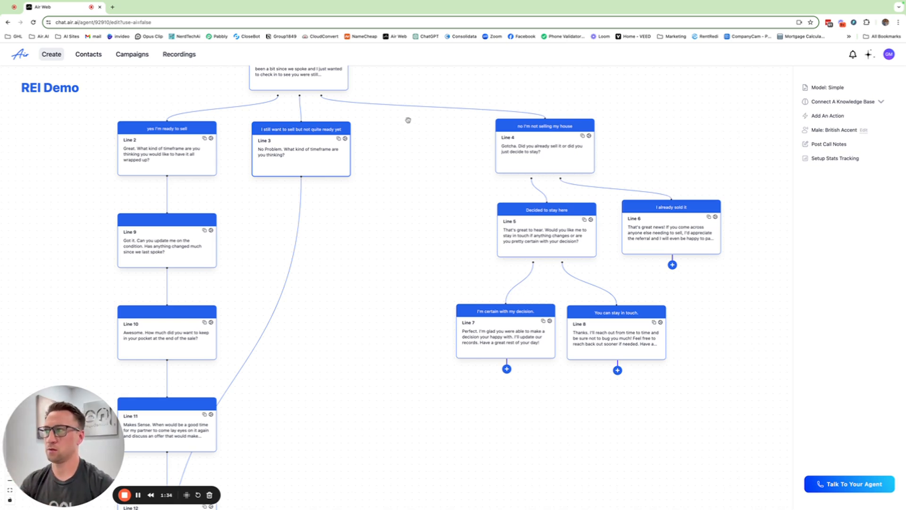
{"action": "scroll", "coordinate": [394, 94], "scroll_direction": "up", "scroll_amount": 3}
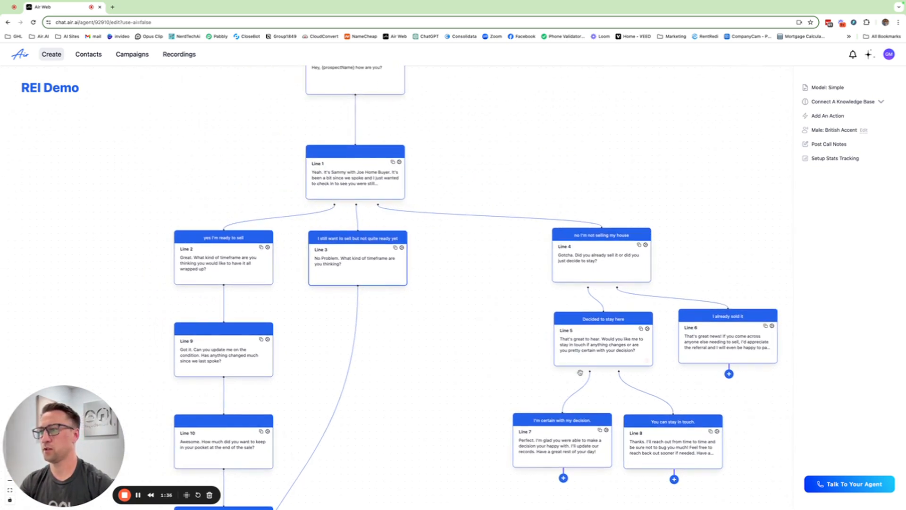
Place a second test call to the agent with the same contact details and dismiss the call dialog
{"action": "left_click_drag", "start_coordinate": [435, 158], "coordinate": [516, 186]}
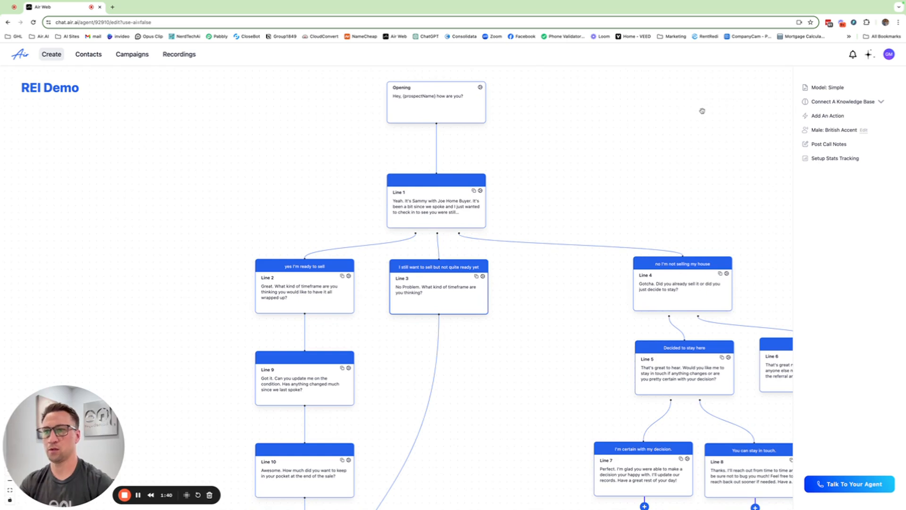
{"action": "left_click", "coordinate": [850, 484]}
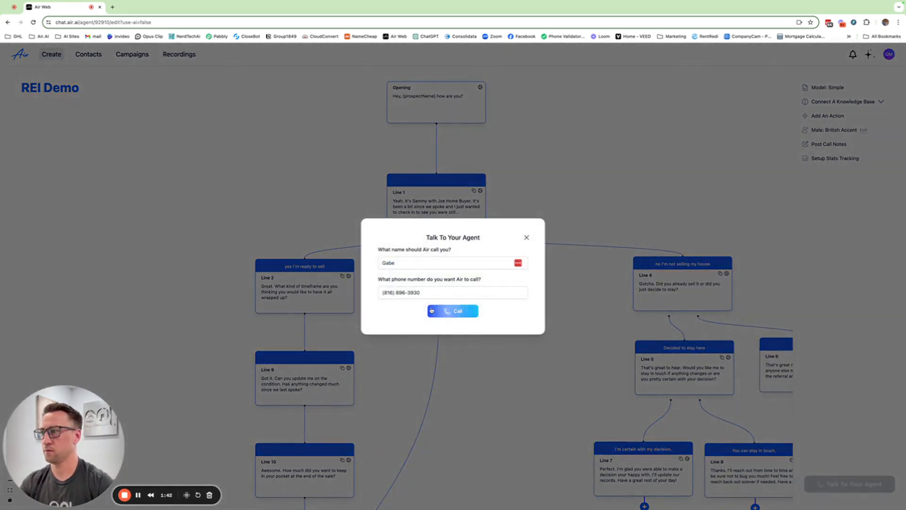
{"action": "left_click", "coordinate": [431, 310]}
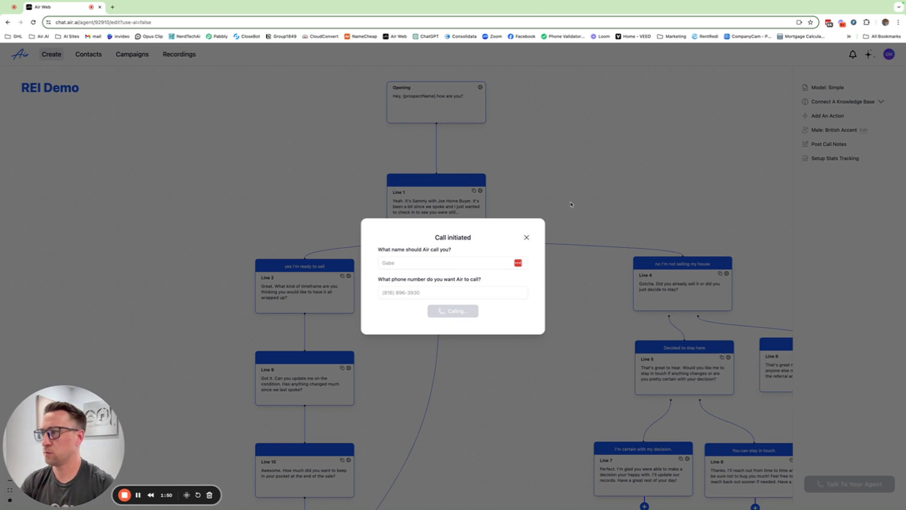
{"action": "left_click", "coordinate": [566, 184]}
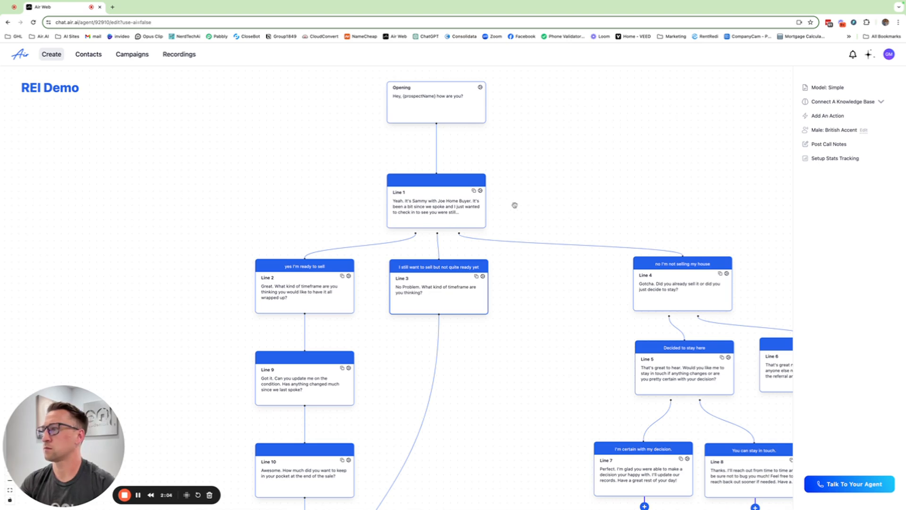
Follow the second call along the ready-to-sell branch from Line 2 through Line 13, and review the whole flow from the opening
{"action": "left_click_drag", "start_coordinate": [508, 208], "coordinate": [565, 146]}
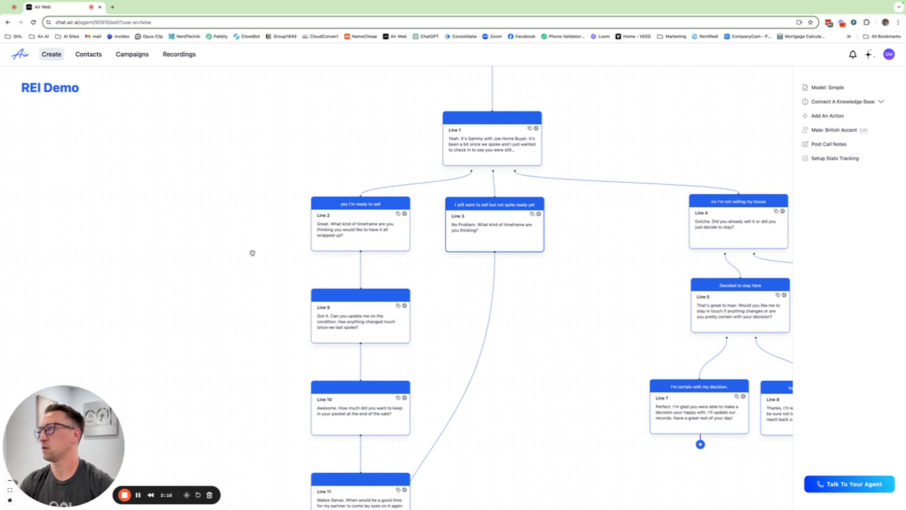
{"action": "left_click_drag", "start_coordinate": [252, 252], "coordinate": [274, 192]}
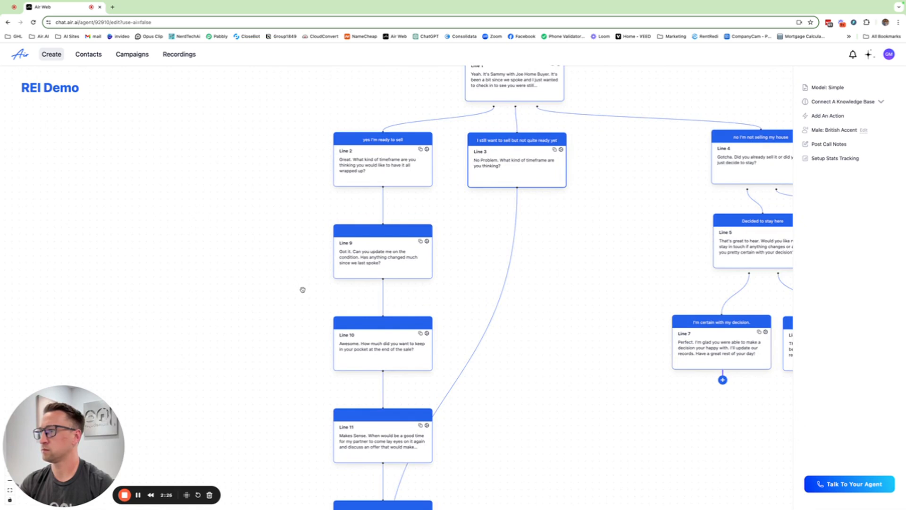
{"action": "left_click_drag", "start_coordinate": [311, 288], "coordinate": [315, 216]}
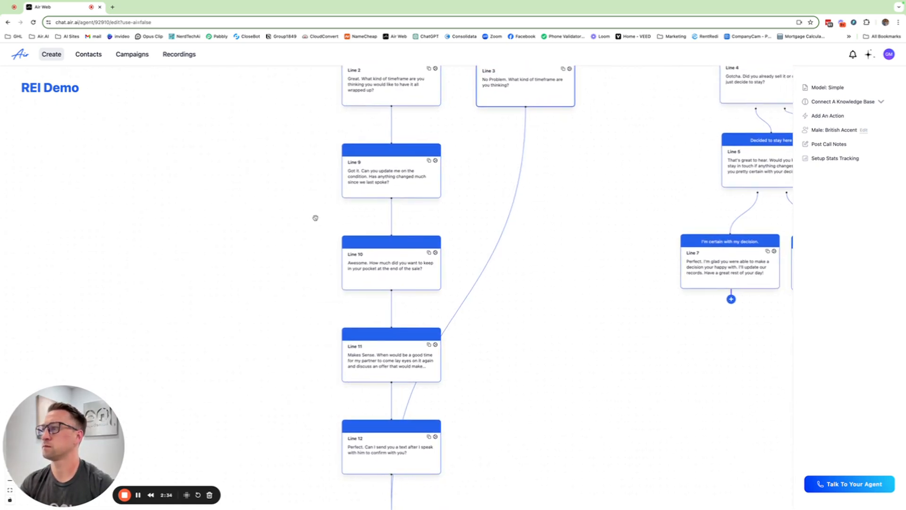
{"action": "left_click_drag", "start_coordinate": [511, 338], "coordinate": [488, 218]}
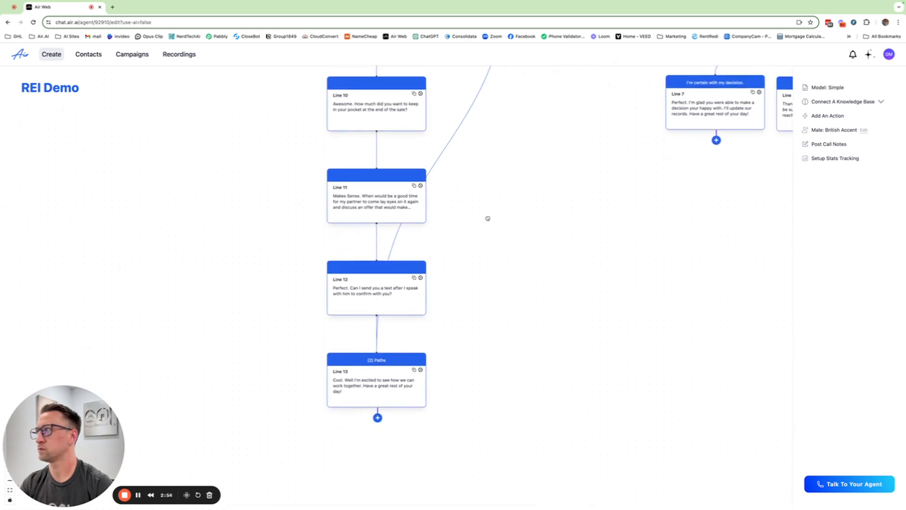
{"action": "left_click_drag", "start_coordinate": [487, 218], "coordinate": [477, 266]}
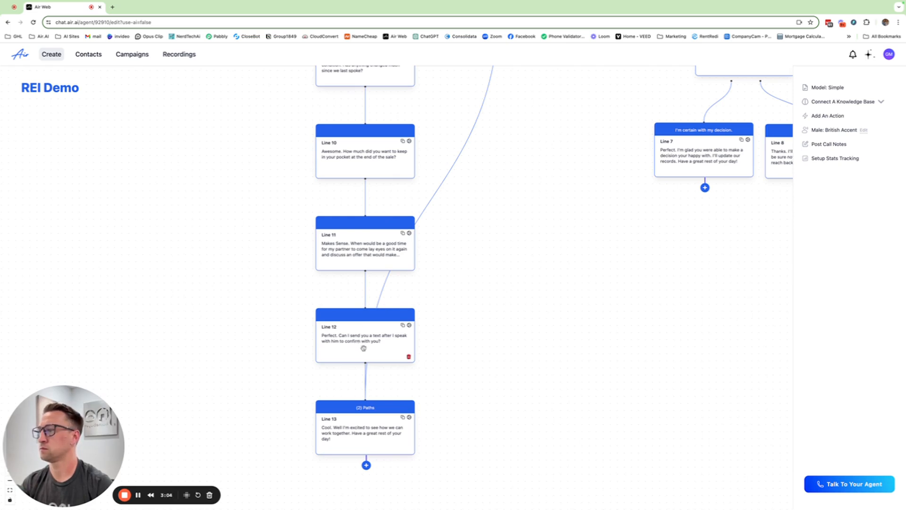
{"action": "left_click_drag", "start_coordinate": [472, 359], "coordinate": [479, 301]}
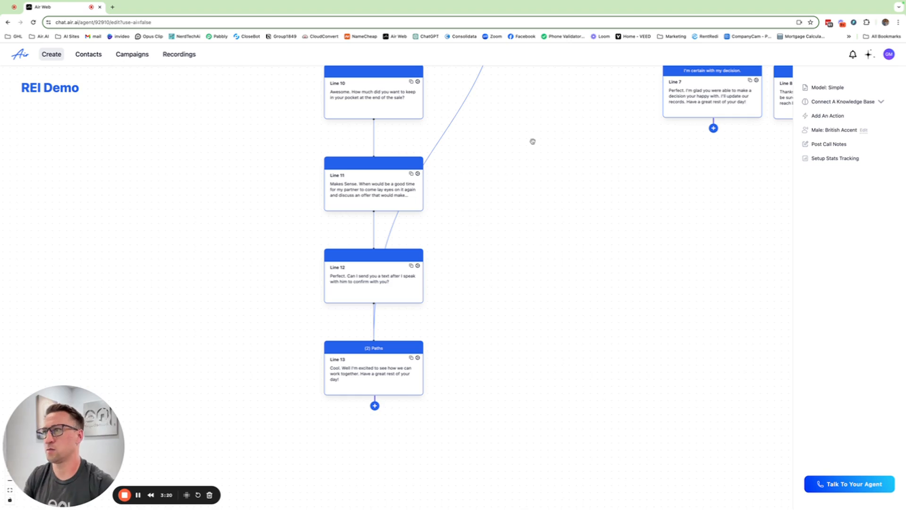
{"action": "left_click_drag", "start_coordinate": [532, 143], "coordinate": [465, 398]}
{"action": "left_click_drag", "start_coordinate": [578, 176], "coordinate": [513, 285]}
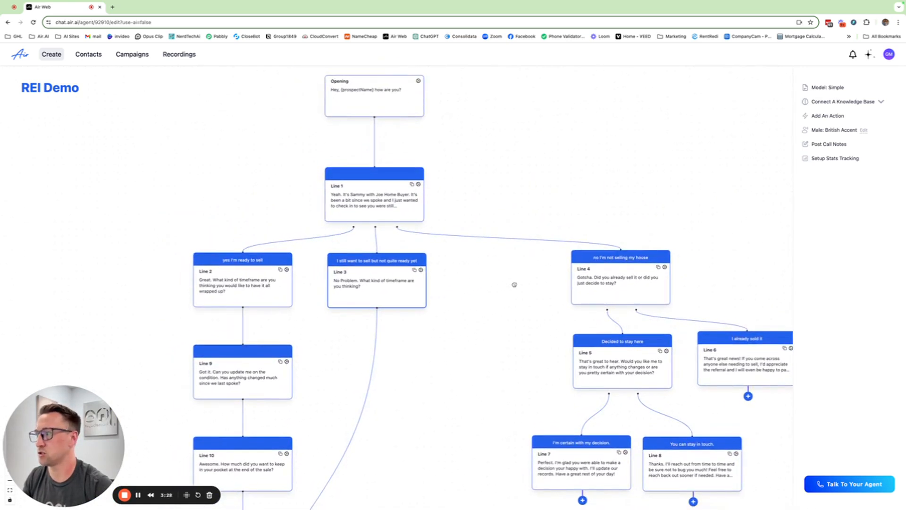
{"action": "left_click_drag", "start_coordinate": [515, 284], "coordinate": [493, 278]}
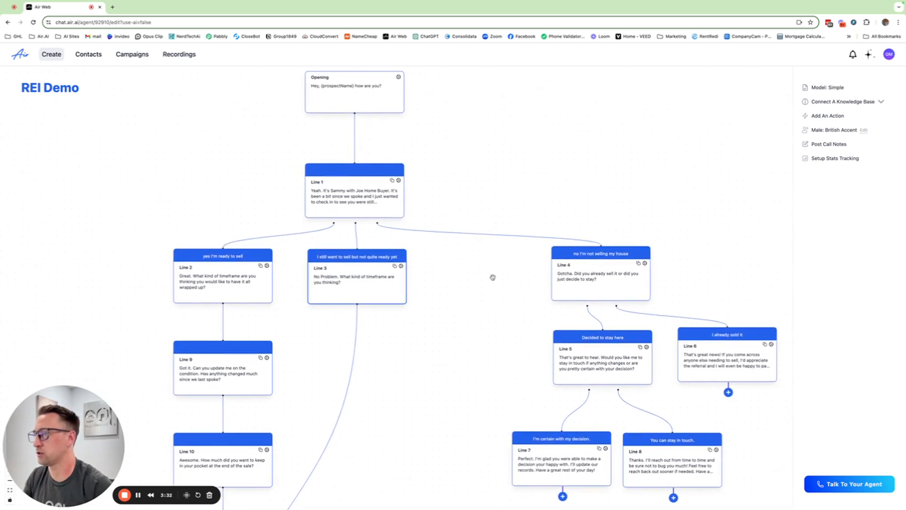